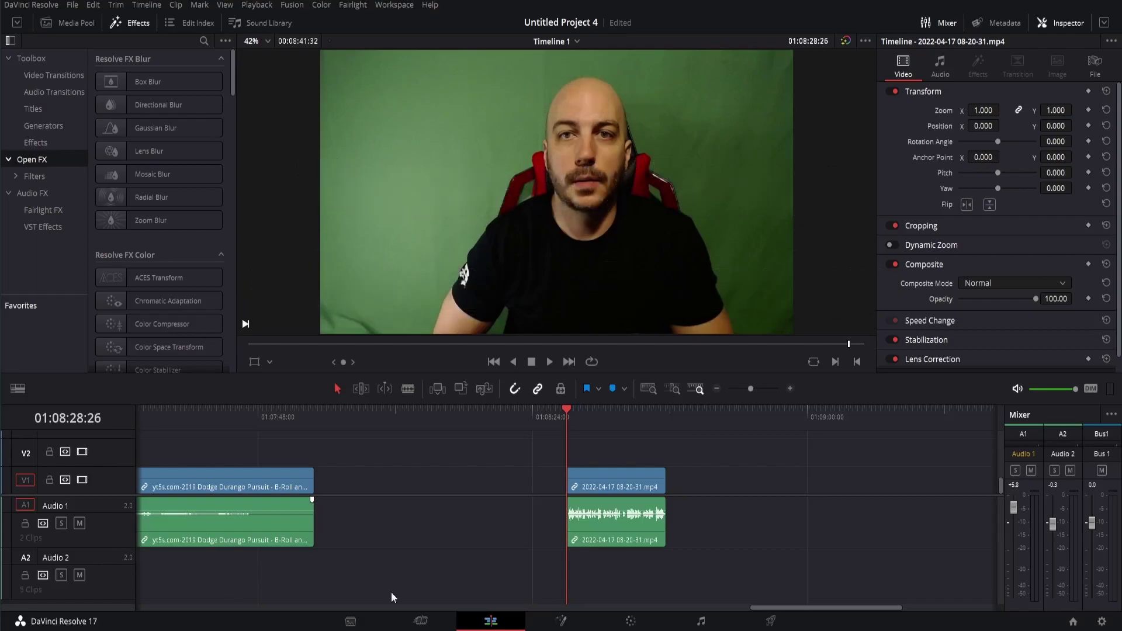
Scrub through the webcam and car B-roll clips, then select the webcam clip with its audio.
click(601, 423)
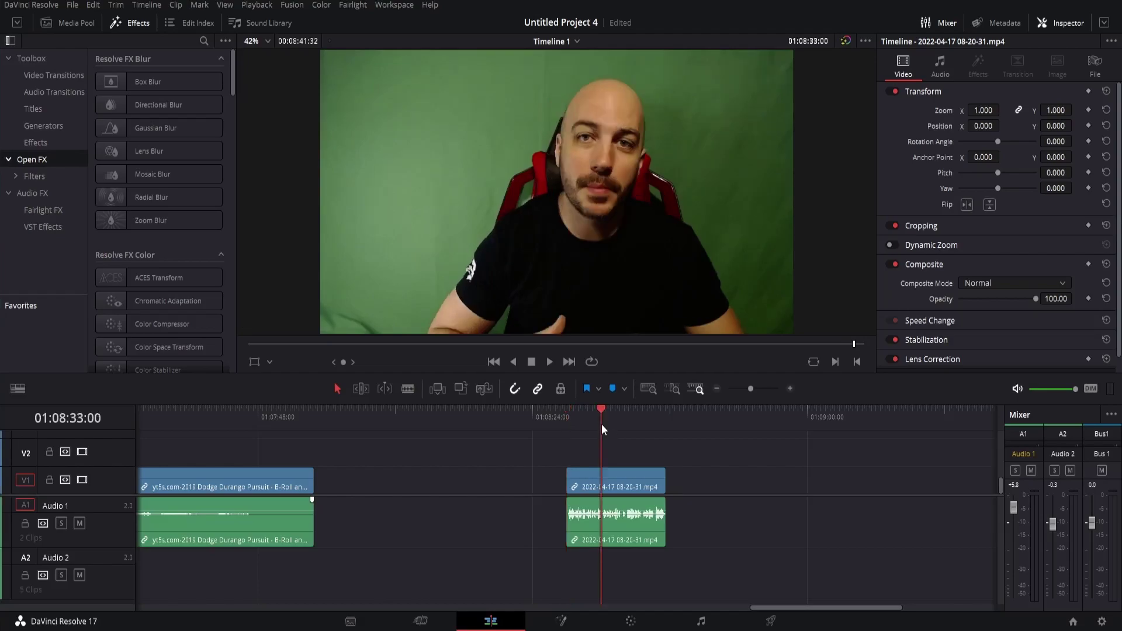
click(559, 423)
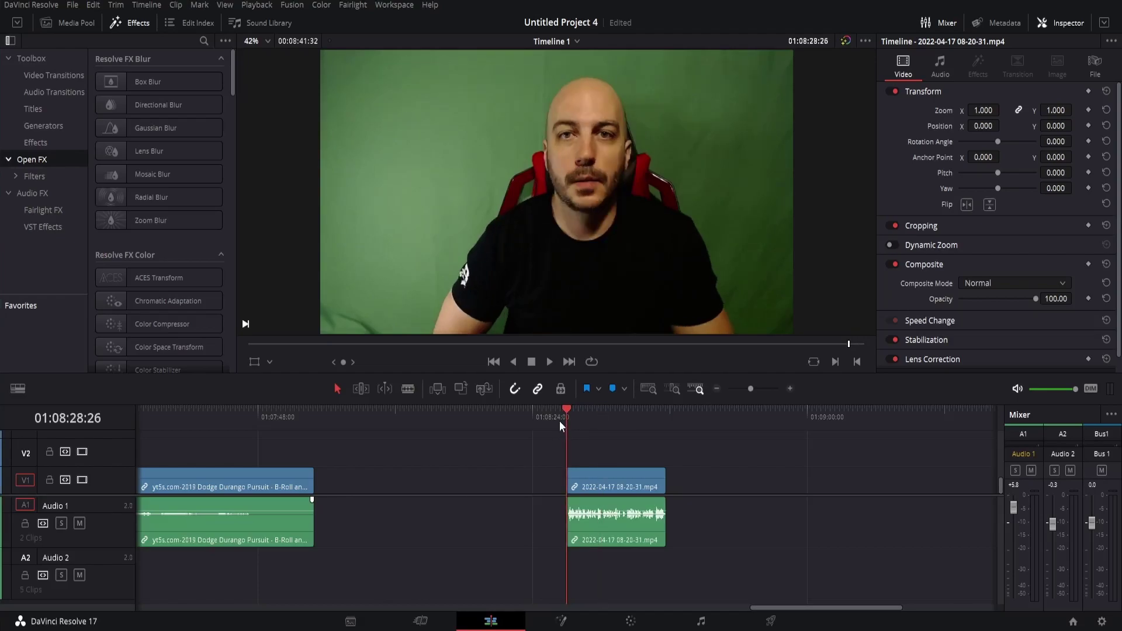
click(180, 422)
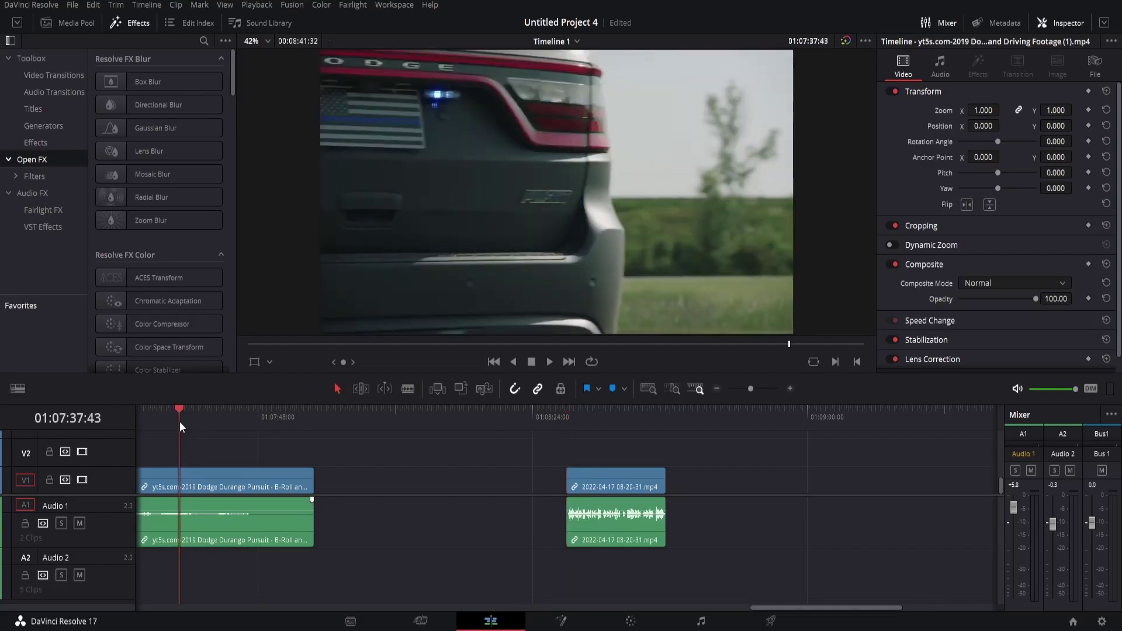
click(220, 420)
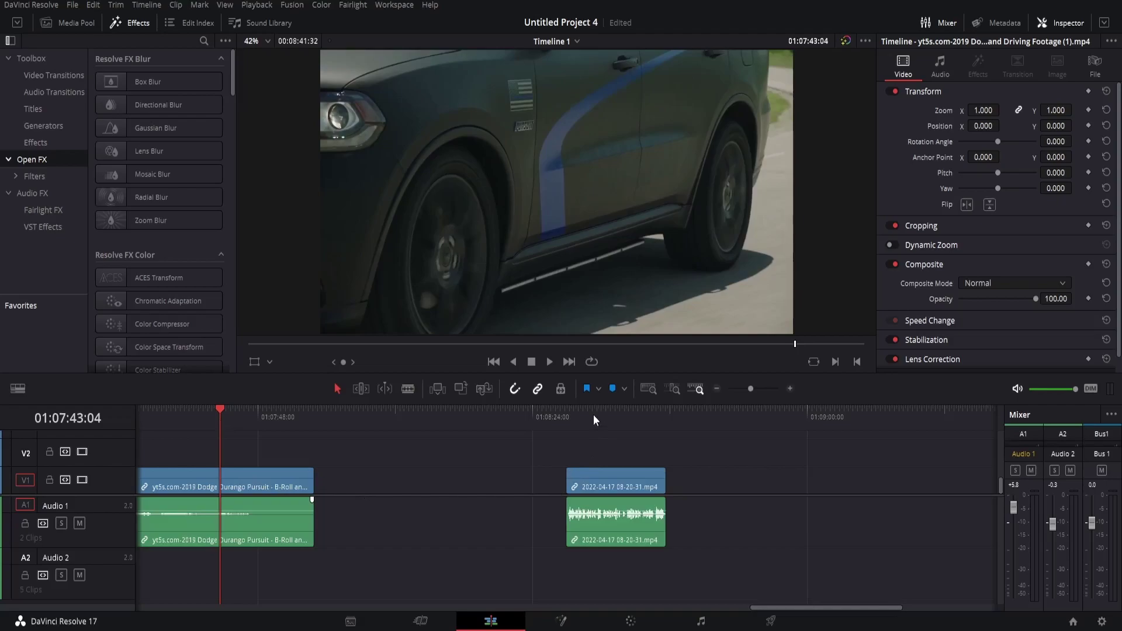
drag(586, 413, 566, 416)
click(586, 476)
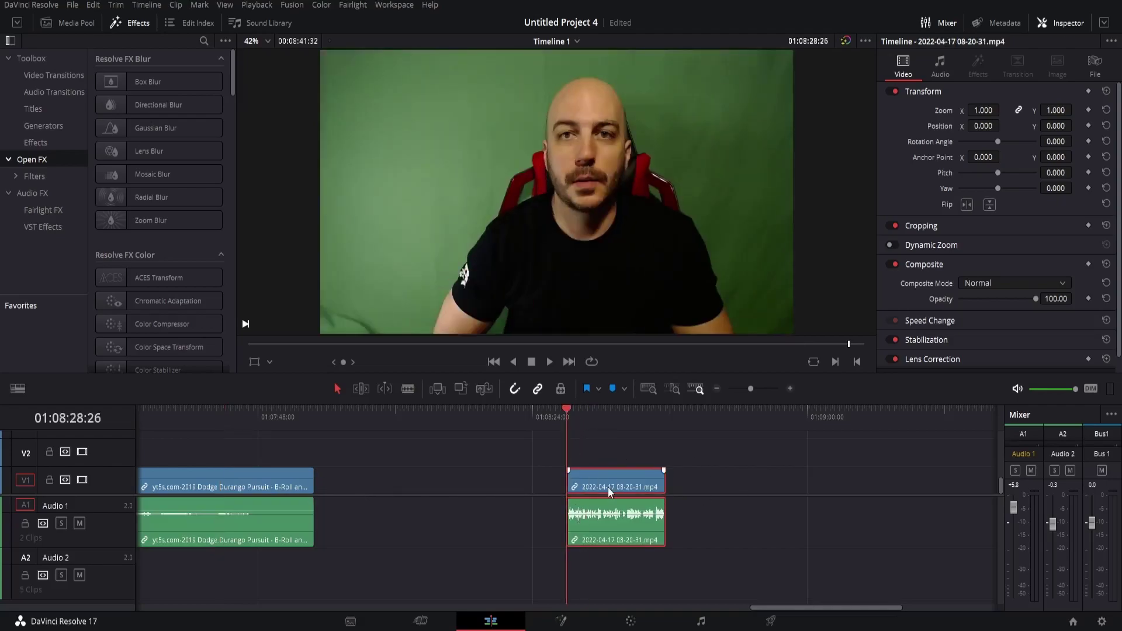
In Fusion, mask MediaIn1 with an Ellipse node shifted right over the subject, then return to Edit.
click(561, 621)
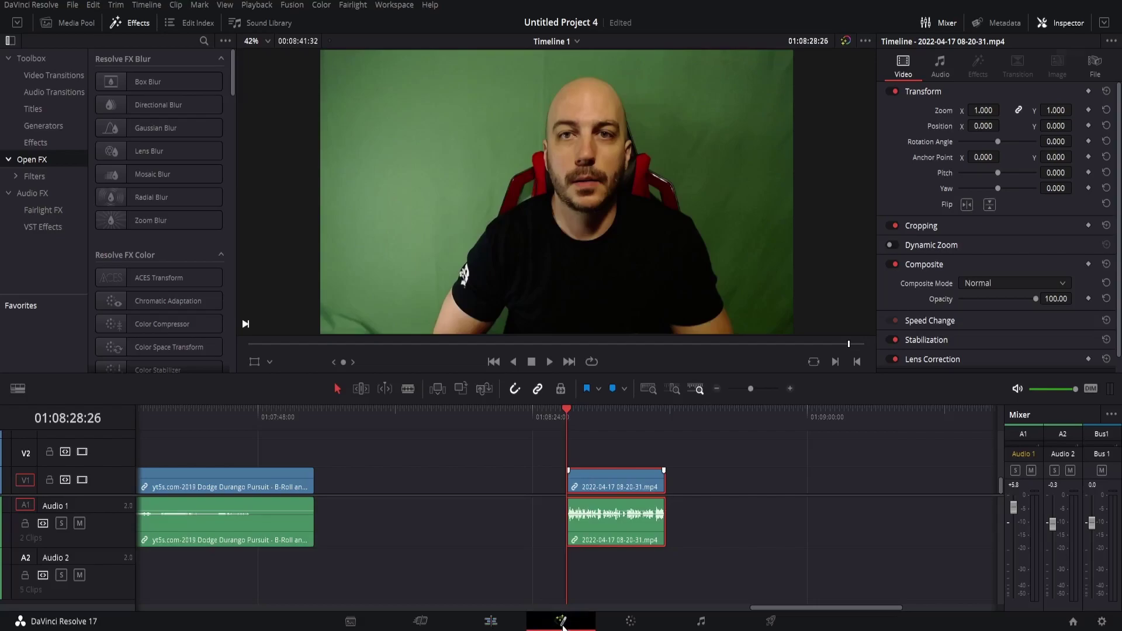
drag(138, 429, 370, 436)
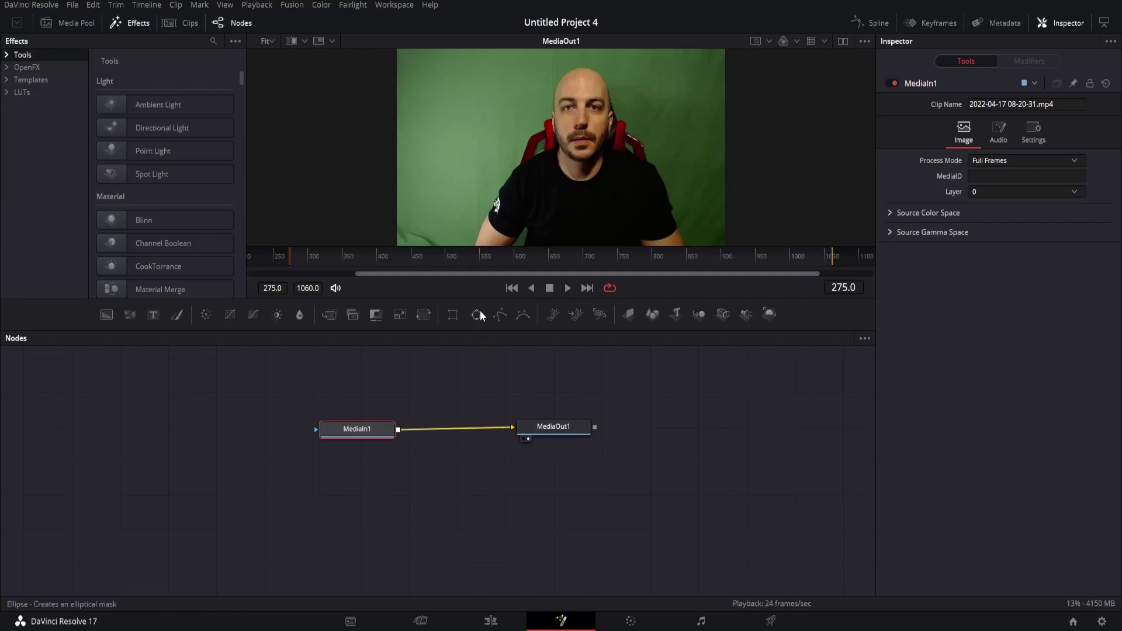
drag(480, 314, 327, 429)
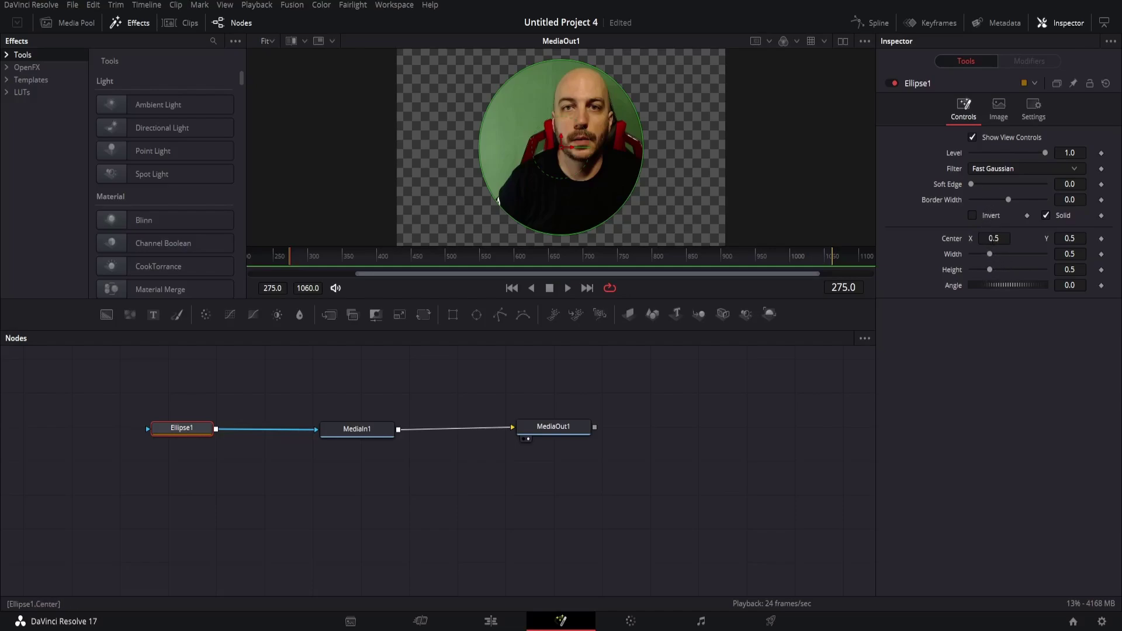
mouse_move(993, 238)
mouse_down()
mouse_move(1013, 239)
mouse_move(979, 243)
mouse_up()
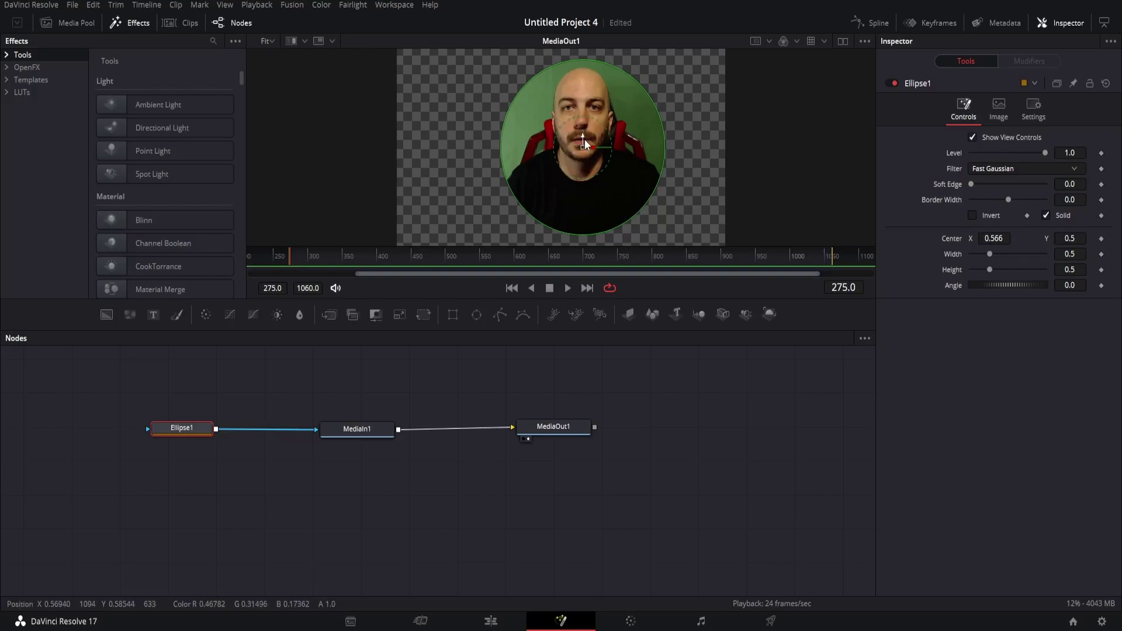
mouse_move(592, 146)
mouse_down()
mouse_move(636, 151)
mouse_move(573, 151)
mouse_move(590, 152)
mouse_up()
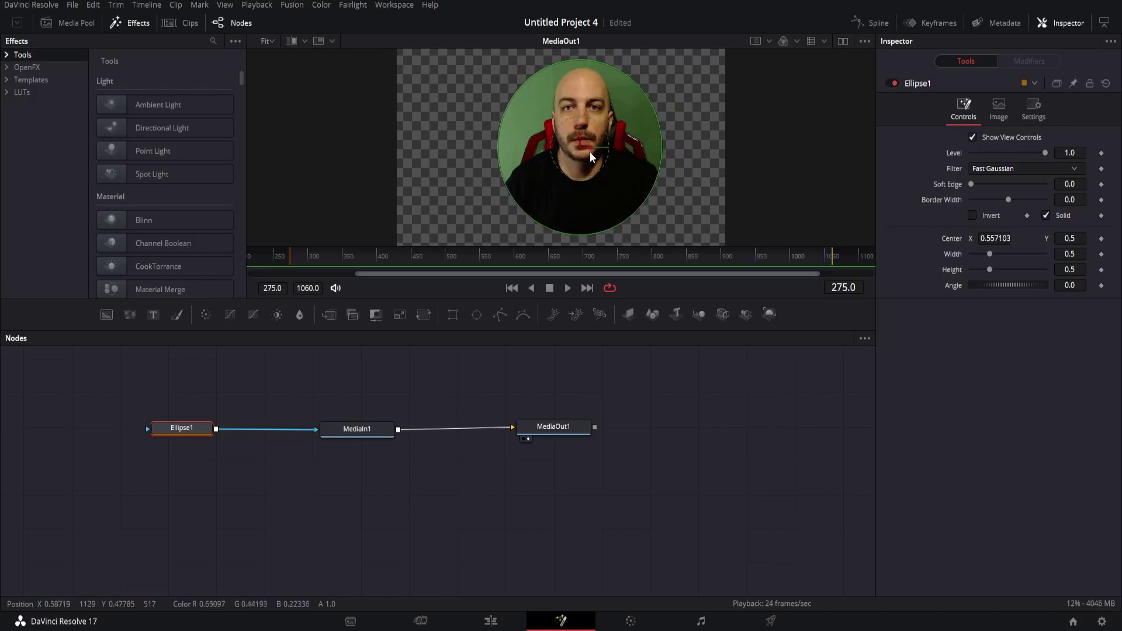
click(491, 621)
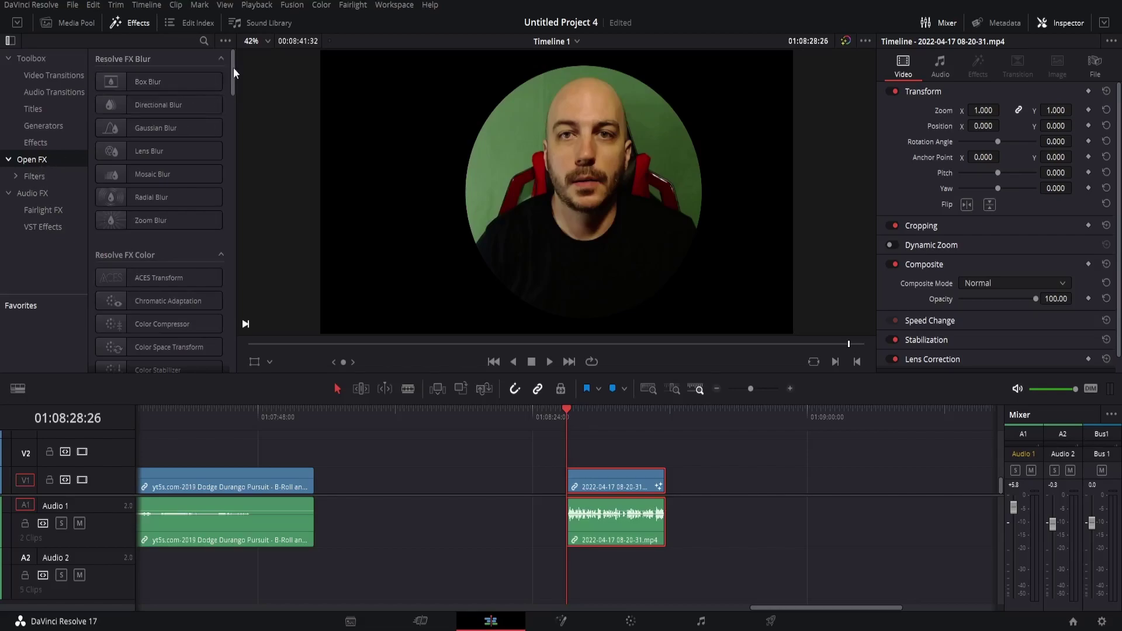
Apply the Resolve FX Stylize Drop Shadow effect to the V1 webcam clip.
drag(233, 68, 236, 262)
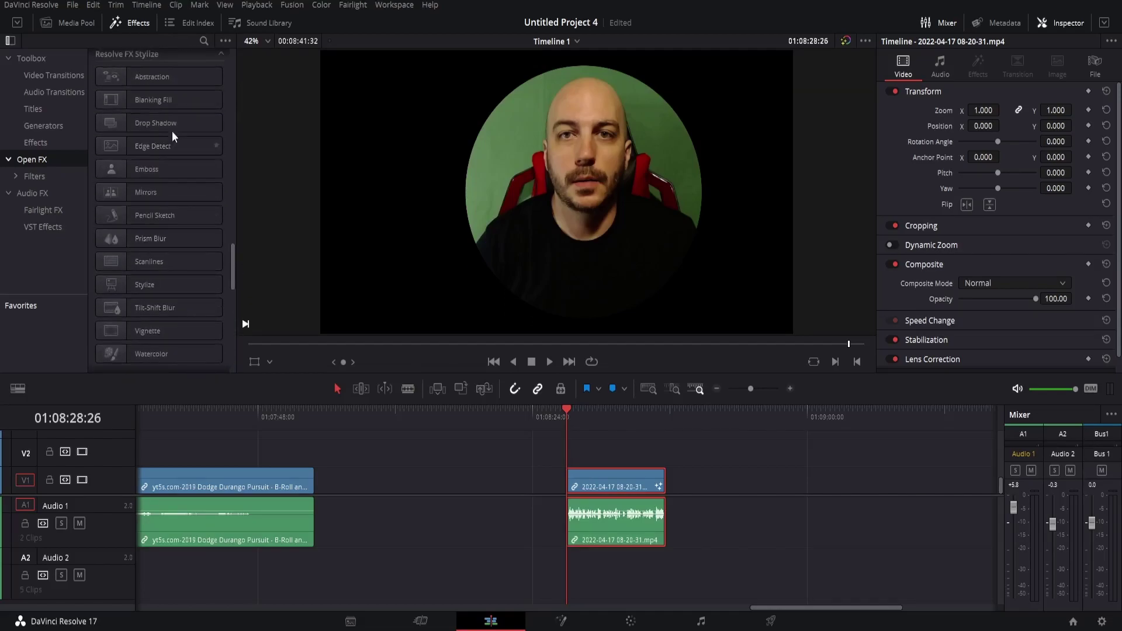
drag(162, 126, 593, 491)
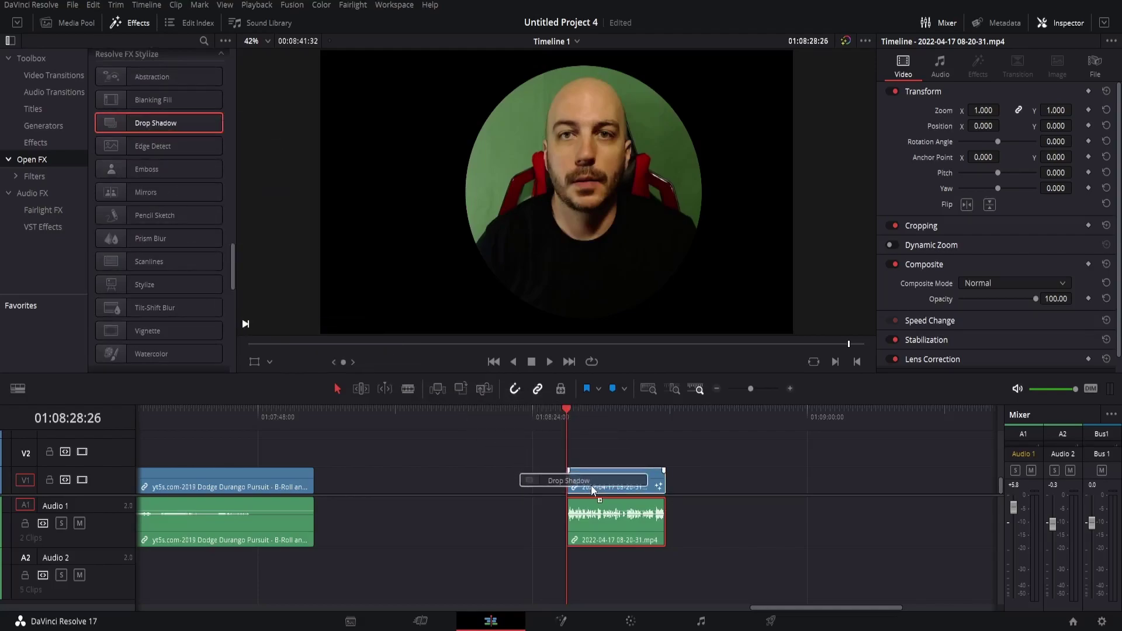
drag(592, 490, 591, 487)
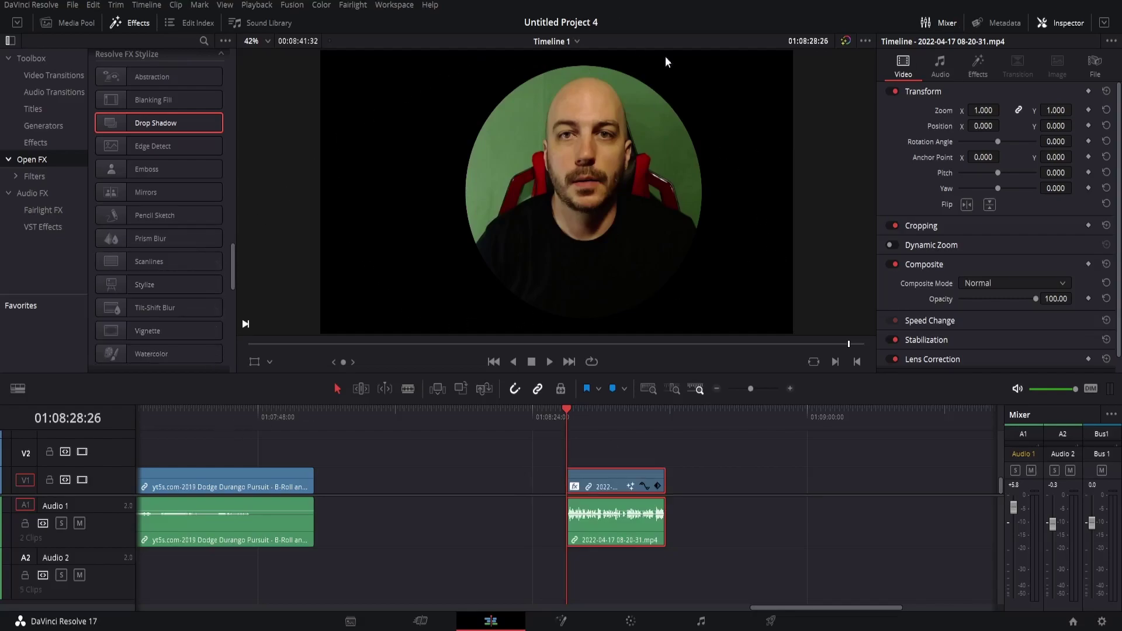
Set the Drop Shadow colour to pure red.
click(988, 62)
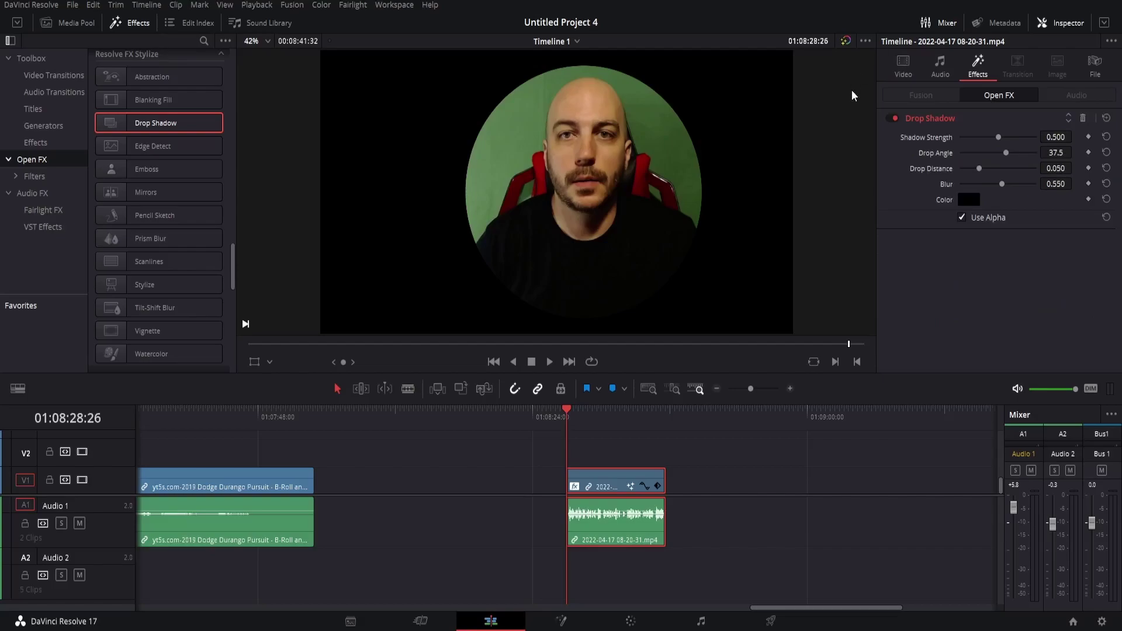
click(968, 202)
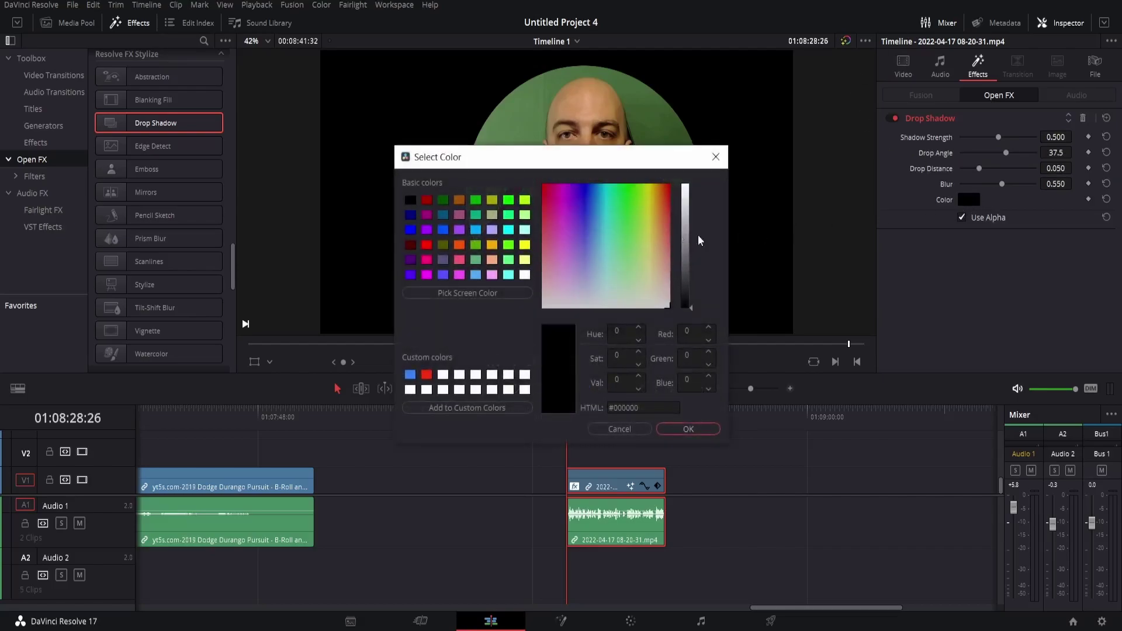
drag(650, 198, 669, 185)
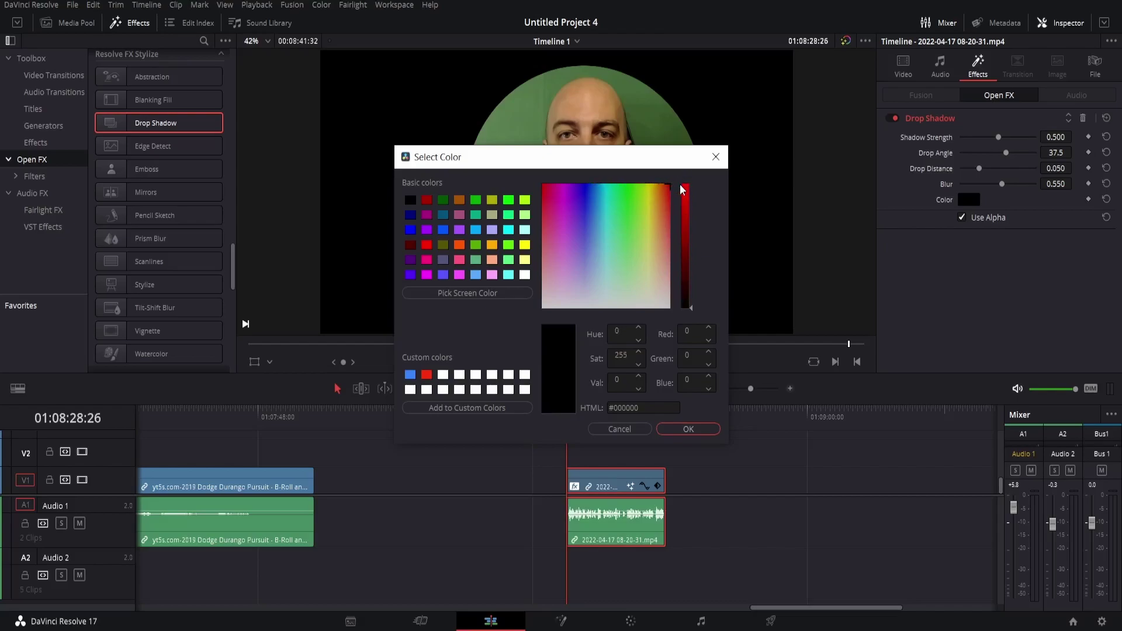
click(685, 184)
click(704, 430)
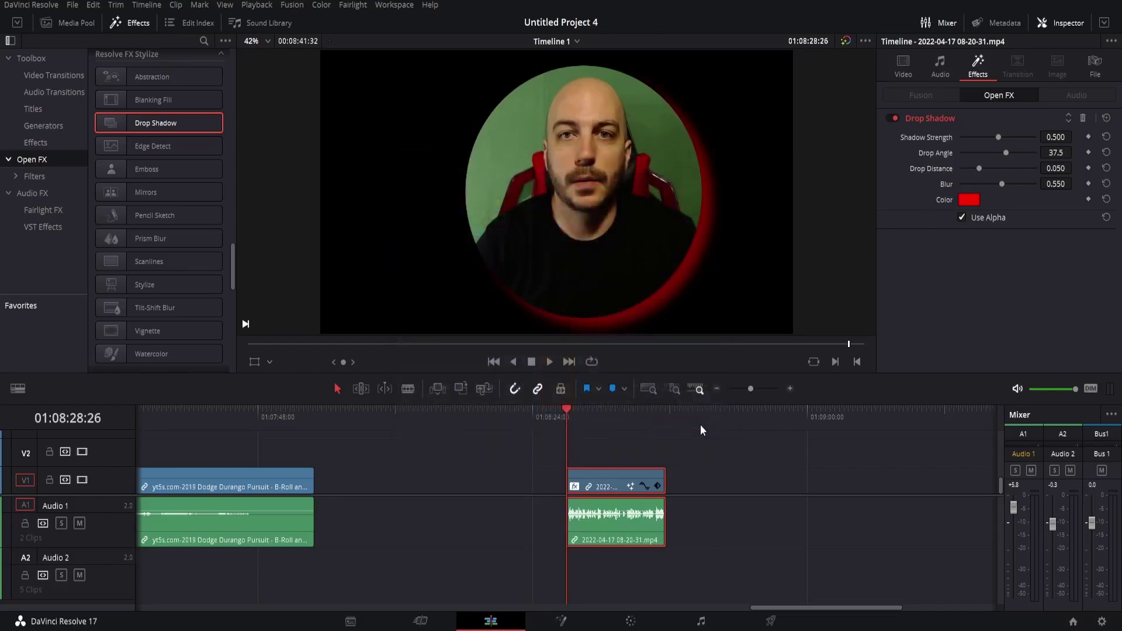
Set drop distance 0, shadow strength 1.0 and blur 0.845, then move the clip over the B-roll.
click(977, 168)
drag(972, 169, 958, 173)
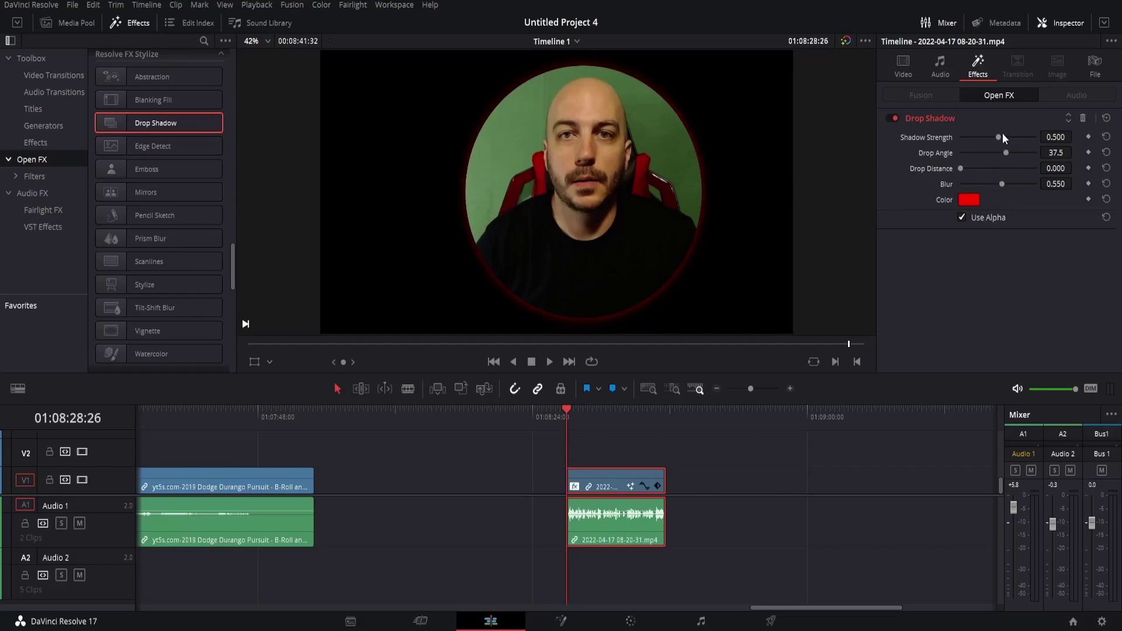
drag(998, 137, 1035, 138)
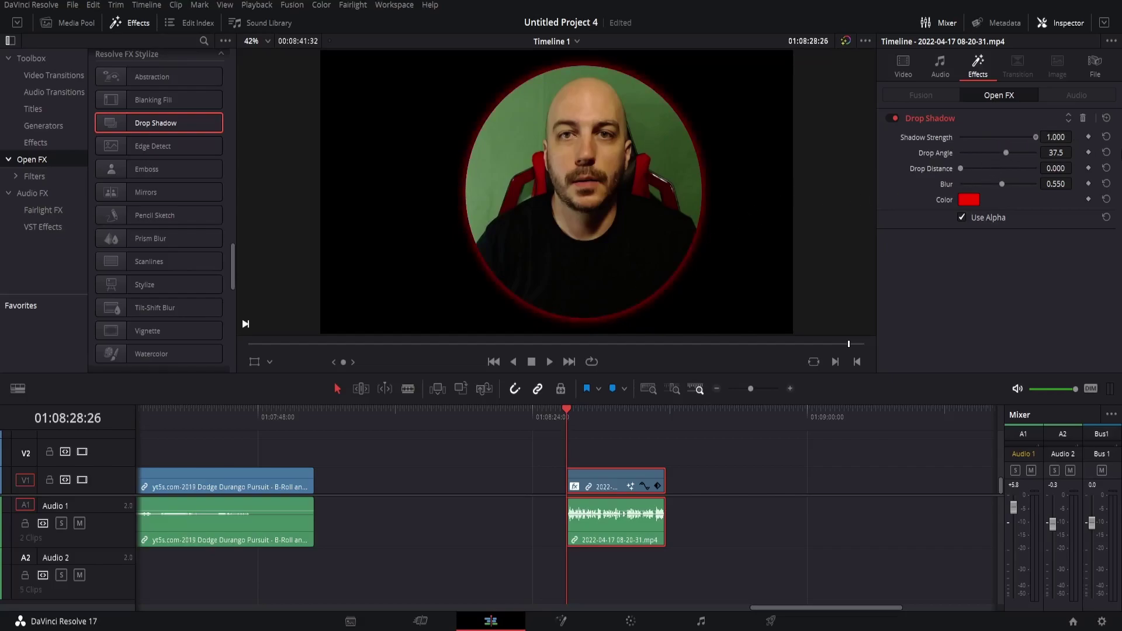
drag(1005, 181, 1024, 184)
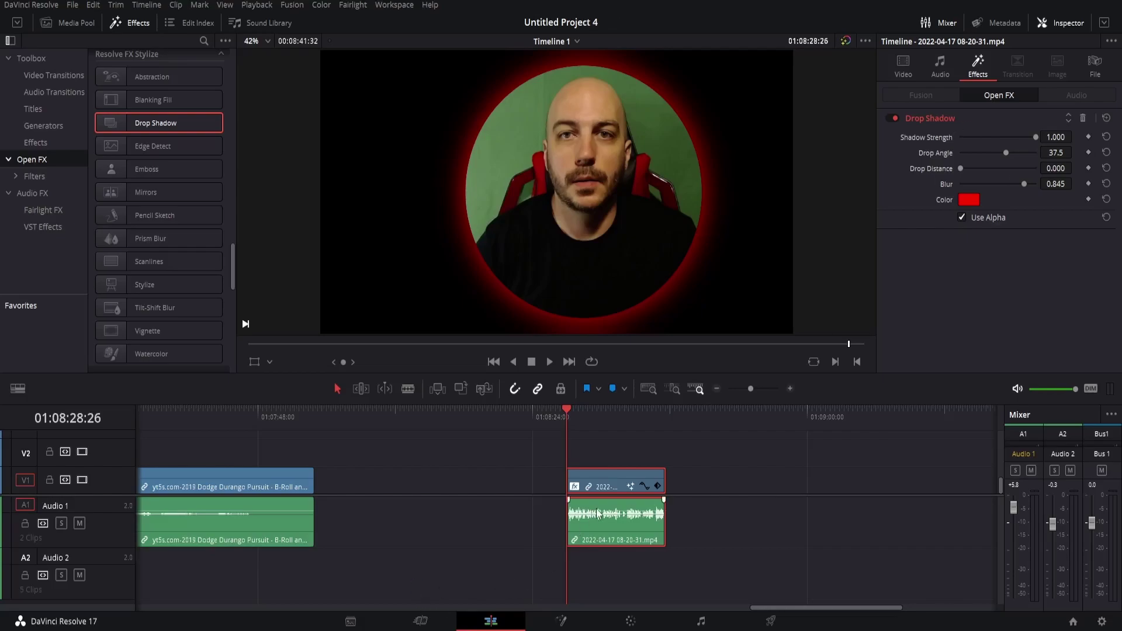
drag(603, 486, 228, 459)
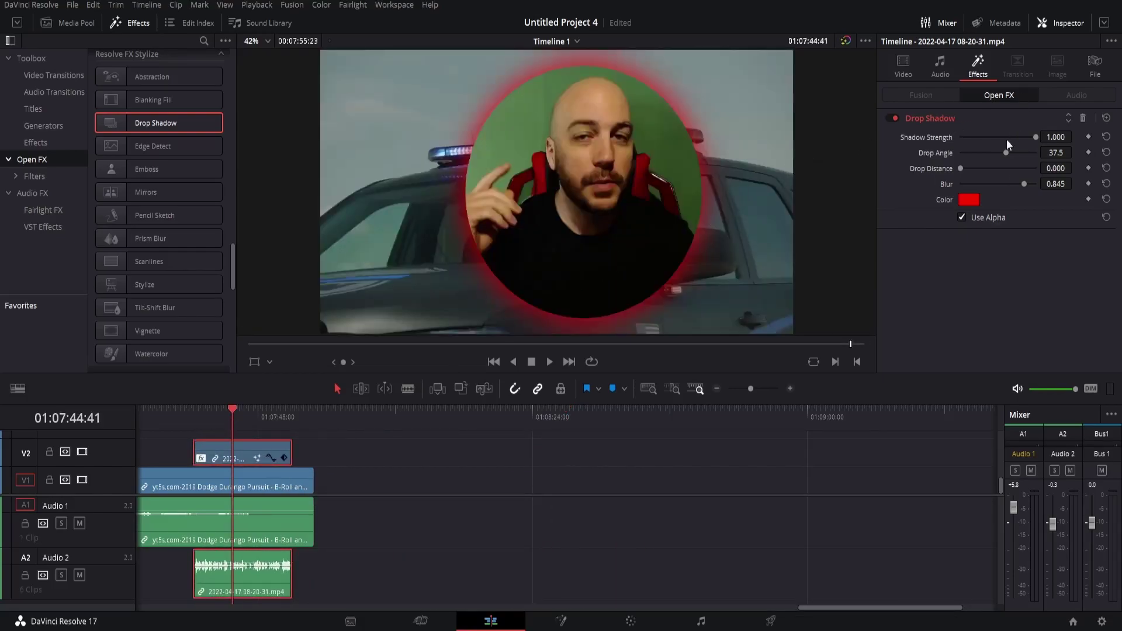
Scale the webcam circle to zoom 0.340, position it at X -788, Y 317, and save.
click(903, 65)
drag(976, 109, 934, 126)
drag(1002, 126, 964, 125)
drag(1073, 126, 1076, 125)
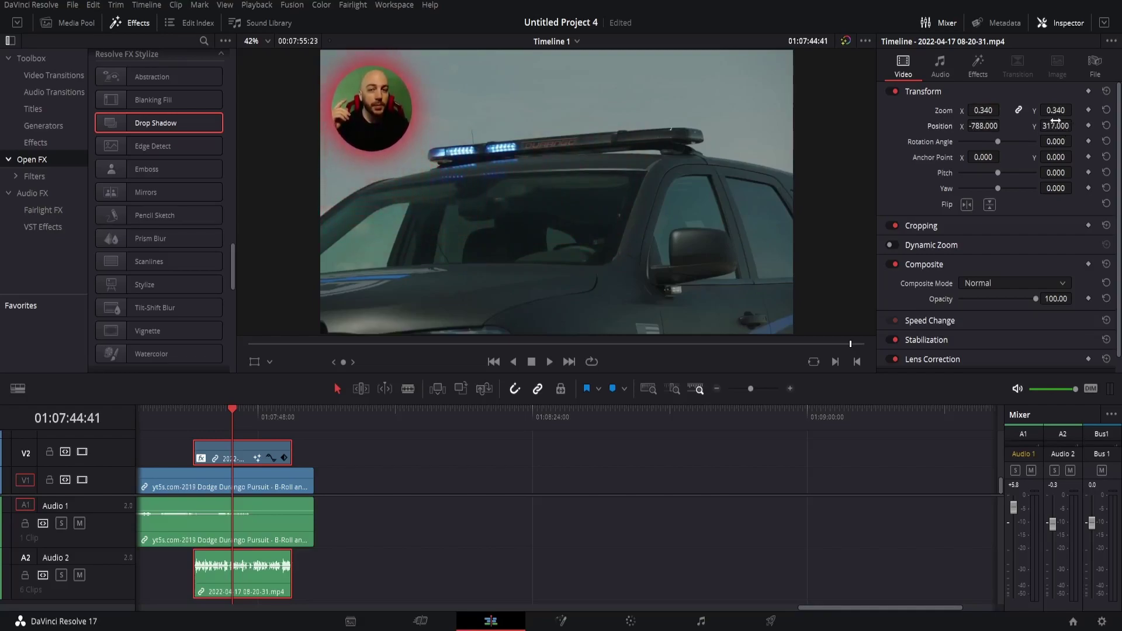
key(ctrl+s)
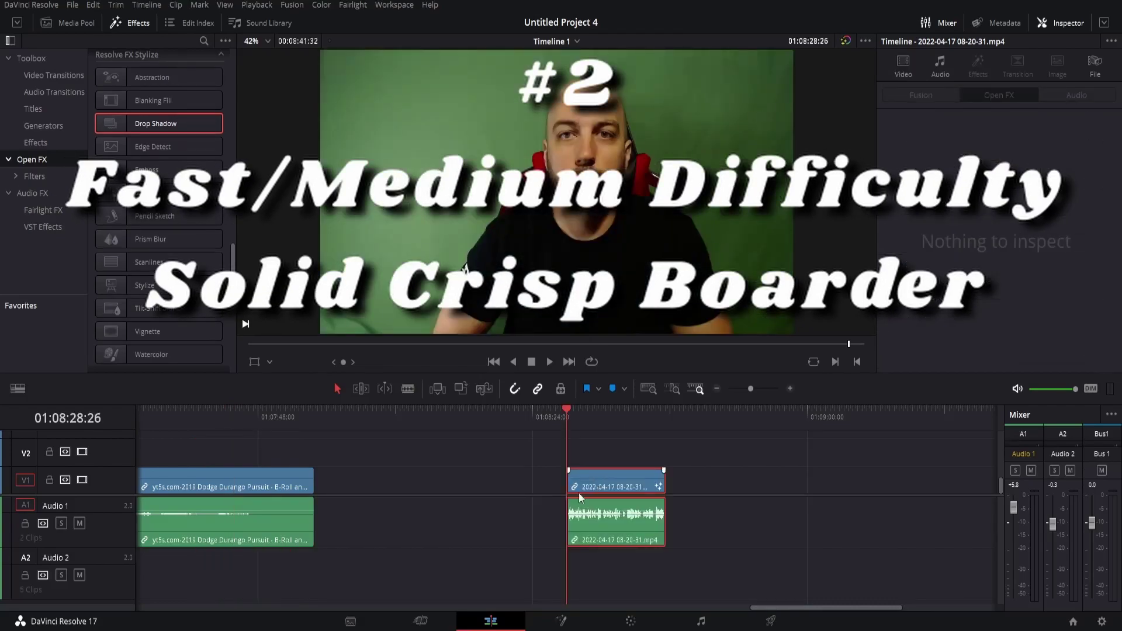
Mask the second webcam clip with an Ellipse node centred at X 0.573 on the face.
click(560, 622)
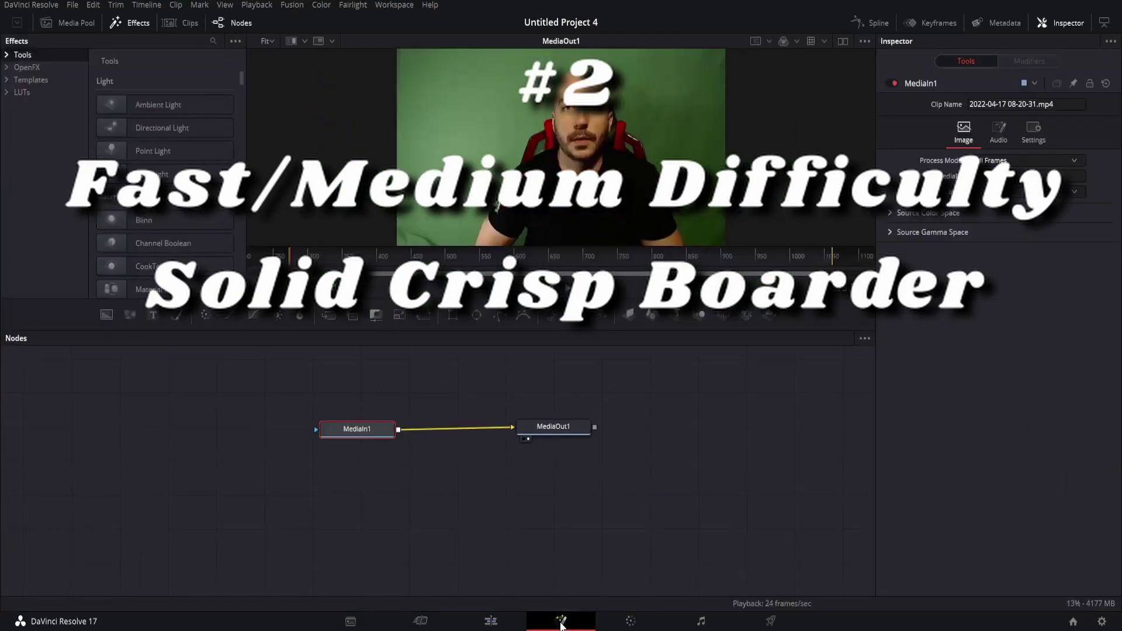
drag(478, 315, 341, 436)
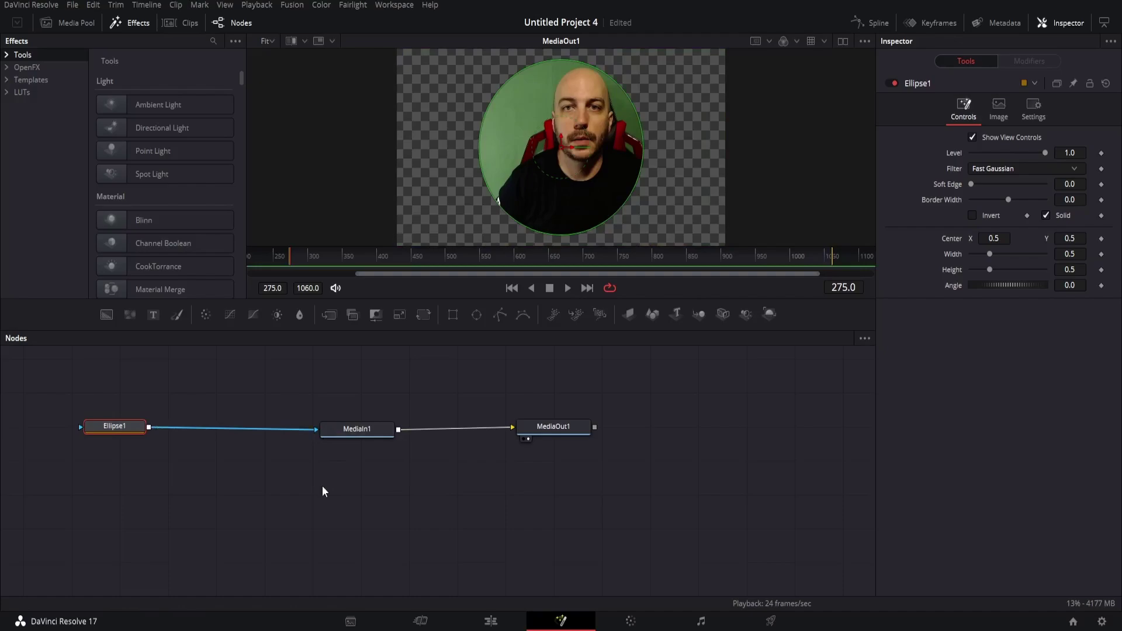
drag(567, 149, 590, 152)
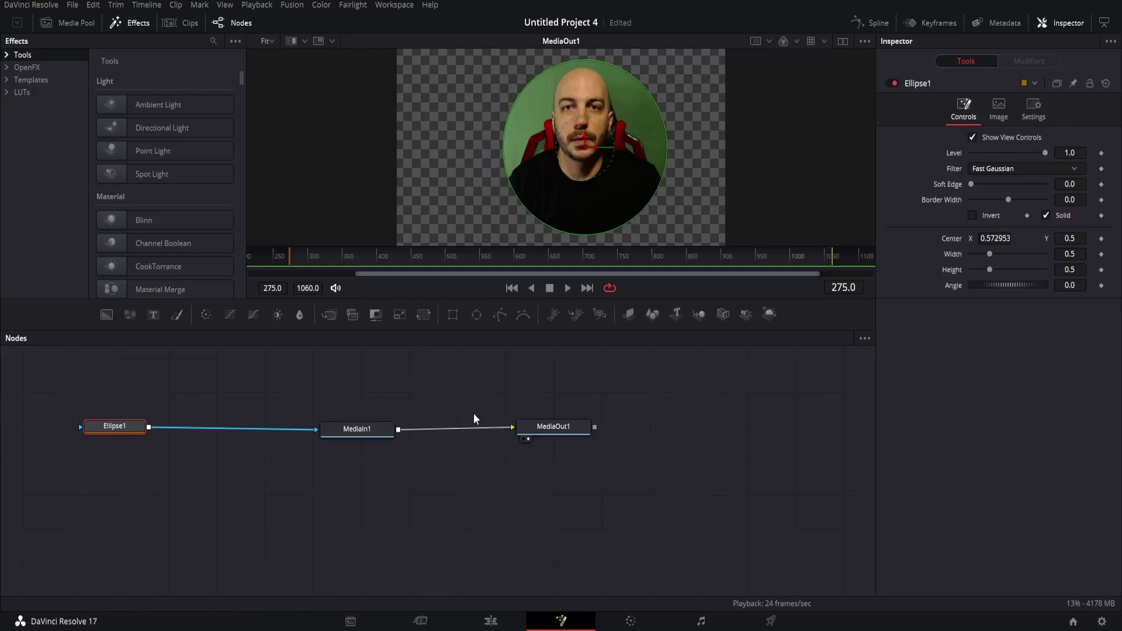
scroll(507, 420, up, 3)
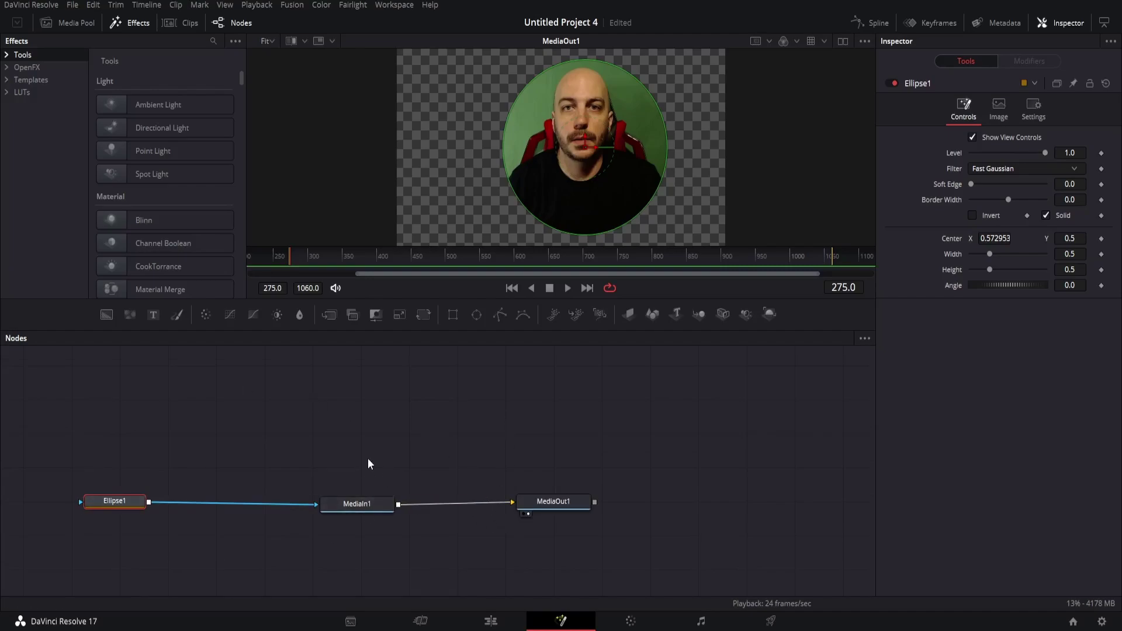
Add a Background node and paste a copy of Ellipse1 as its mask.
drag(113, 311, 364, 443)
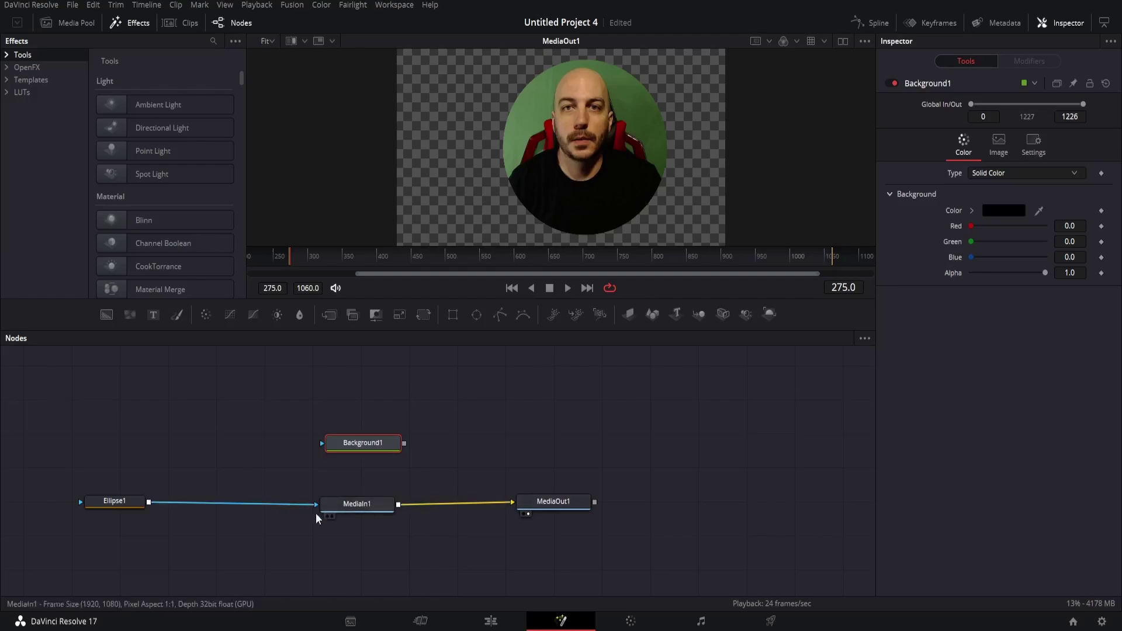
right_click(120, 502)
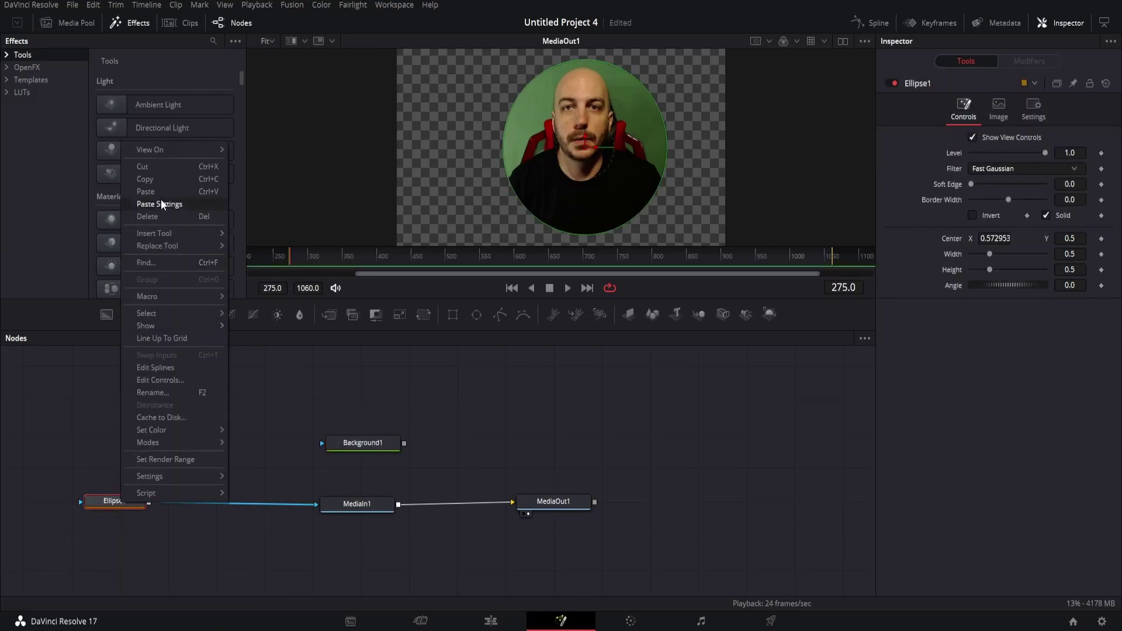
click(166, 181)
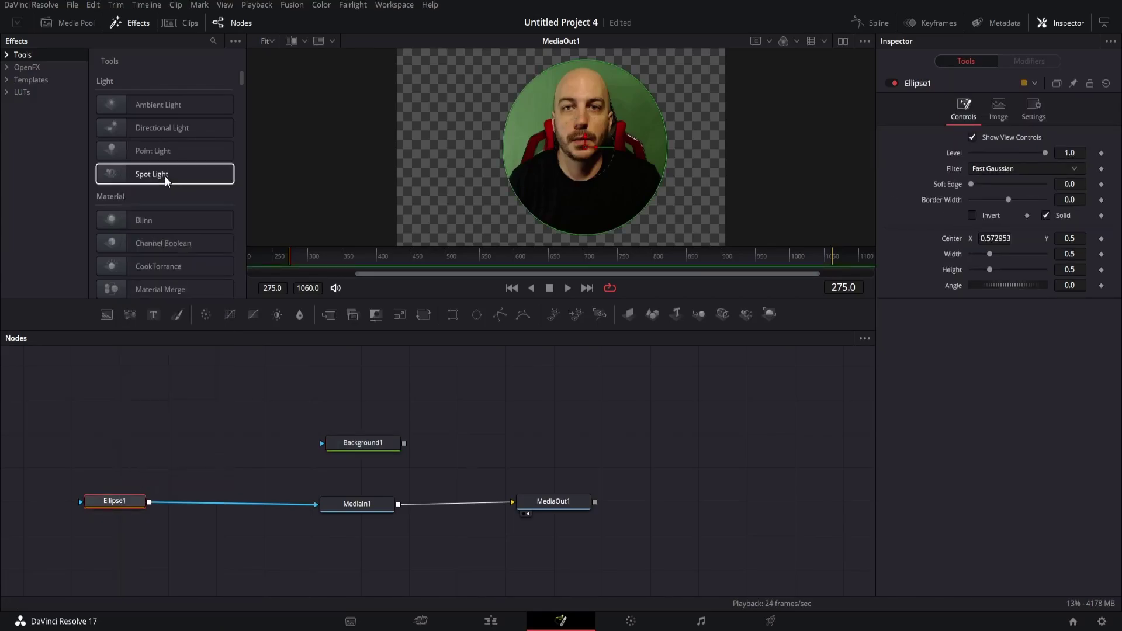
right_click(138, 424)
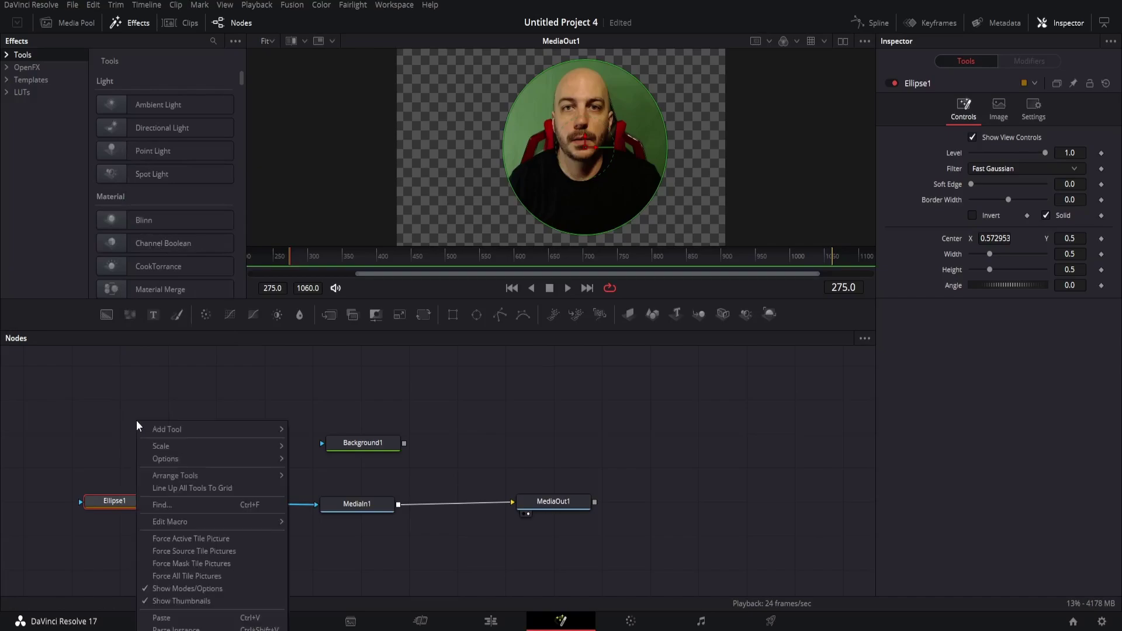
click(175, 621)
drag(147, 426, 329, 443)
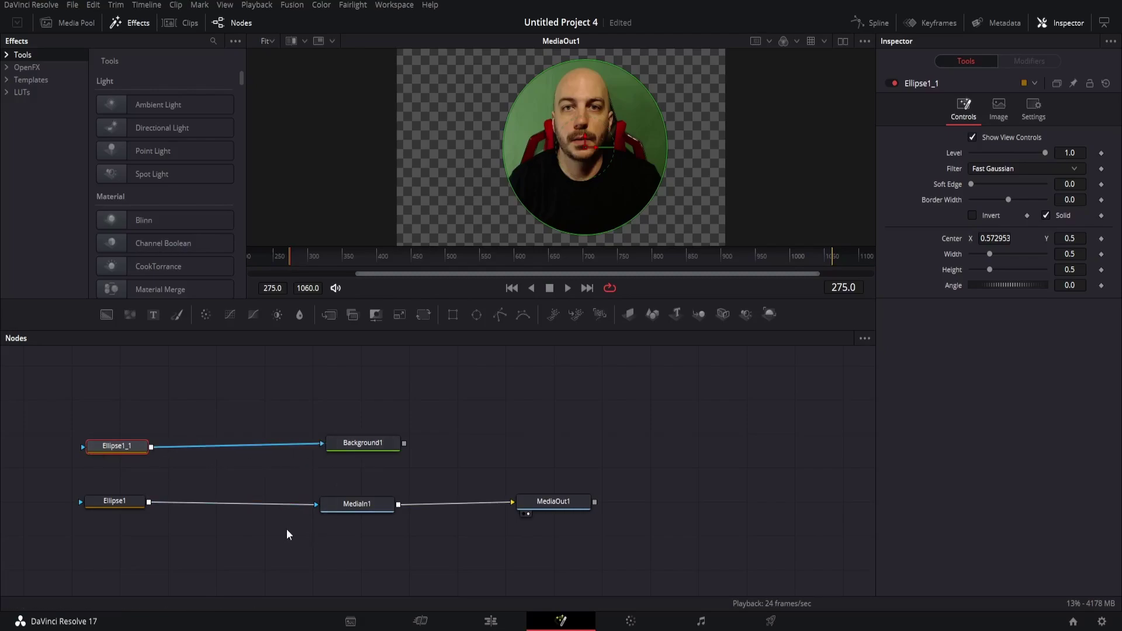
Insert Merge1, feeding it MediaIn1 and Background1, with Merge1 driving MediaOut1.
drag(570, 506, 671, 505)
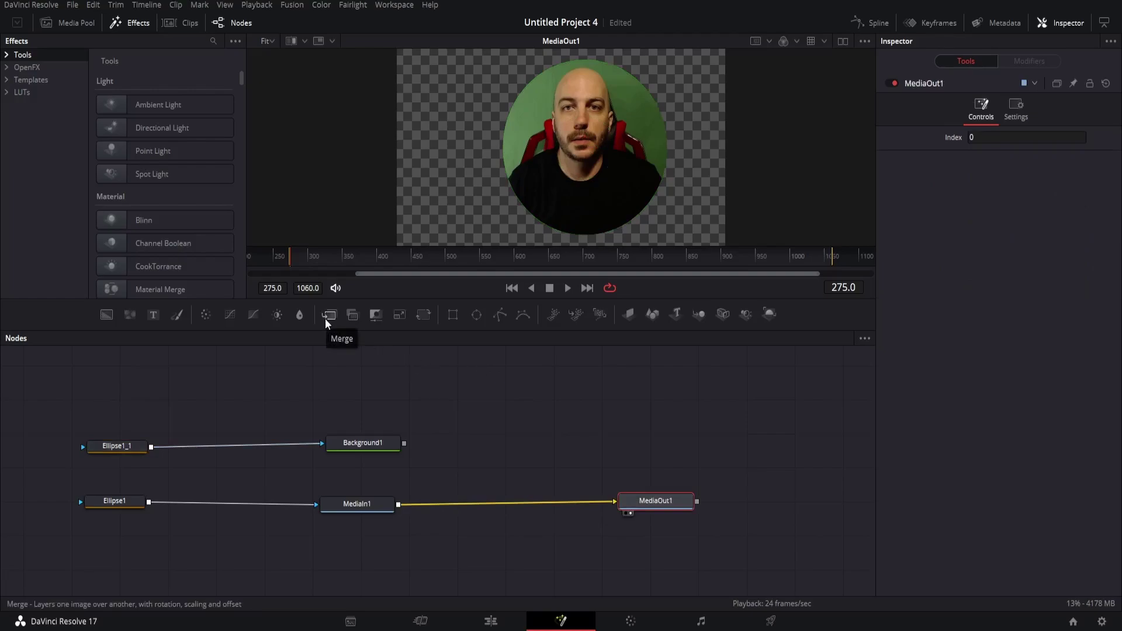
drag(325, 317, 511, 492)
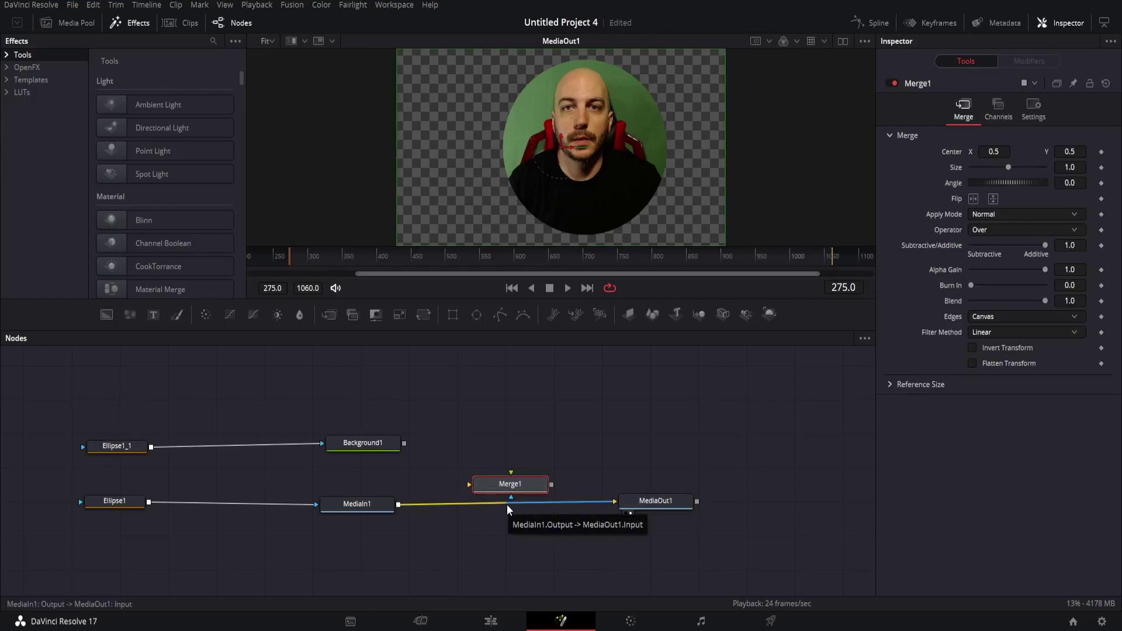
click(507, 504)
key(Delete)
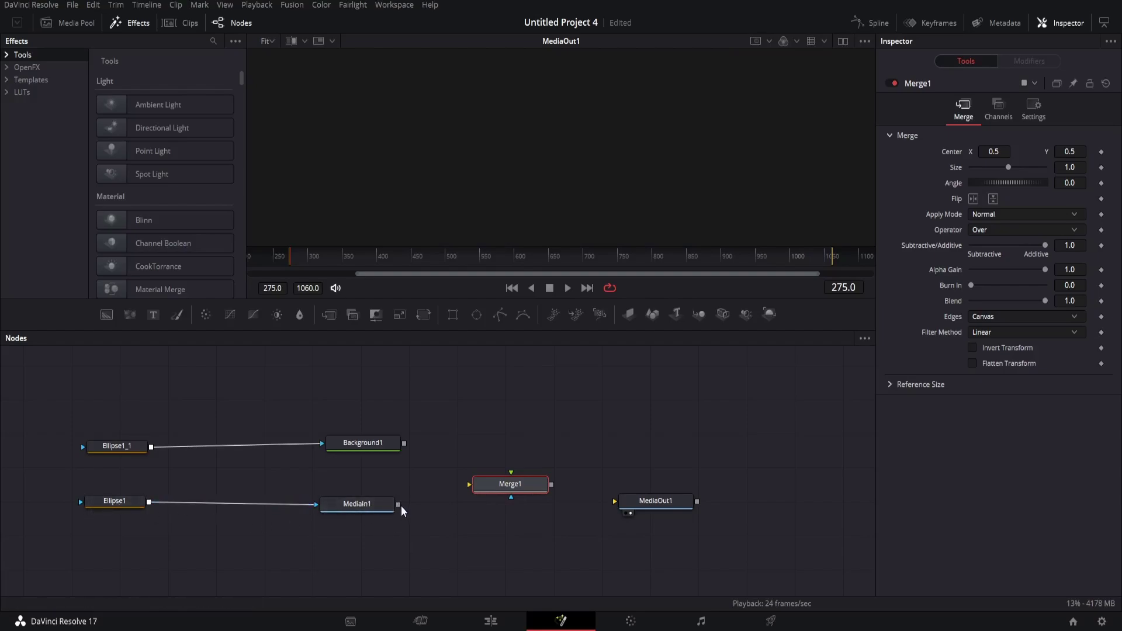
drag(398, 504, 514, 476)
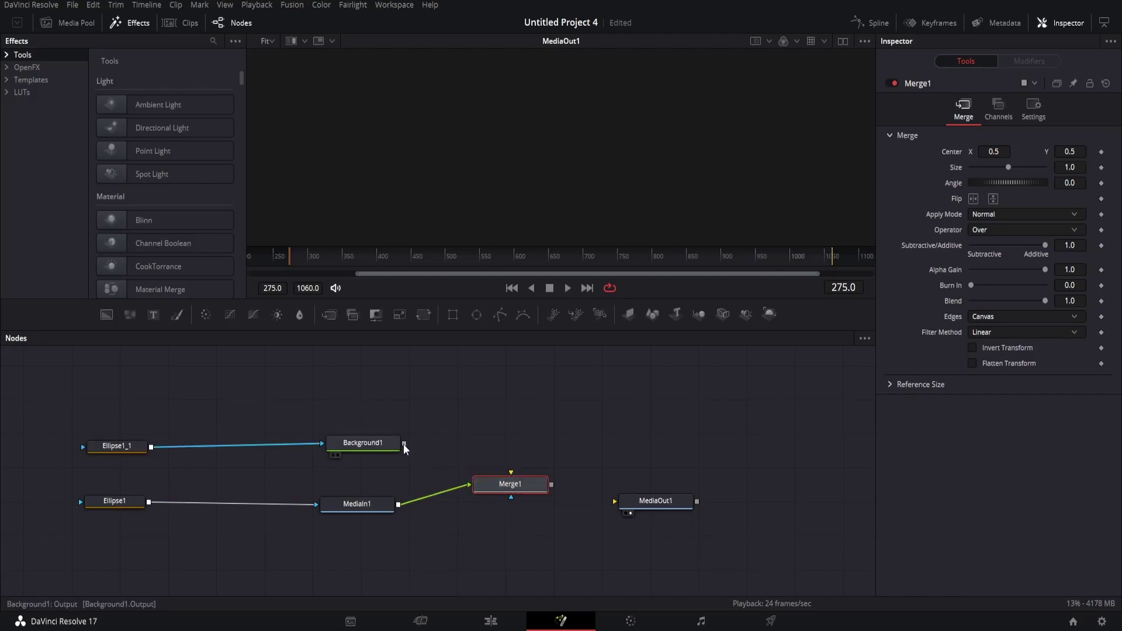
drag(405, 444, 628, 507)
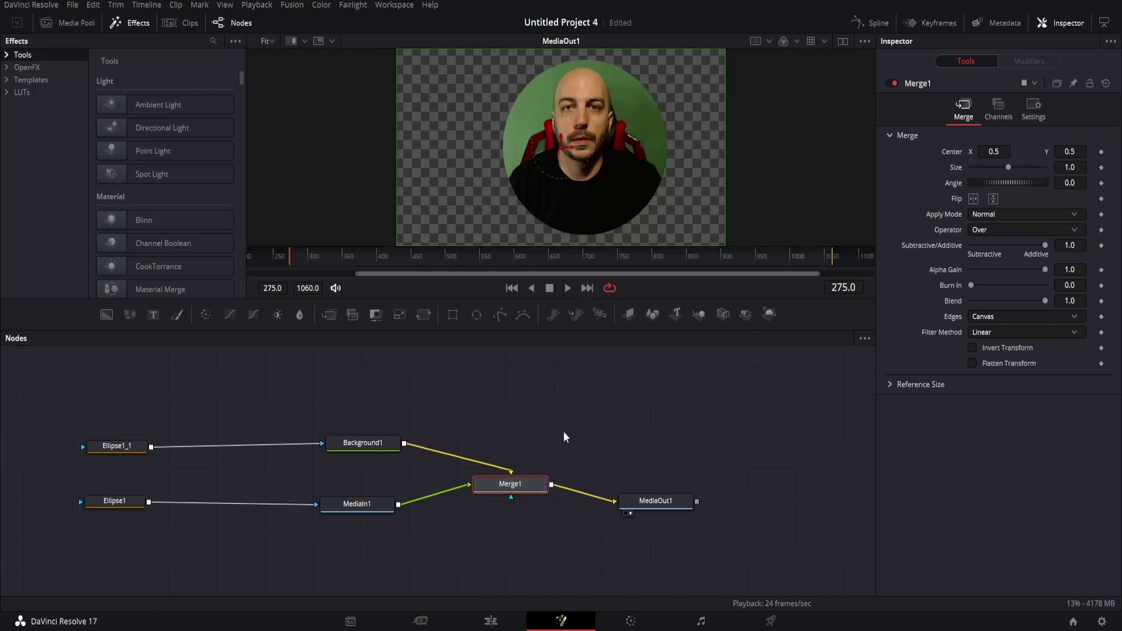
Raise the Ellipse1_1 border width to 0.063 to form a ring.
key(Tab)
click(110, 447)
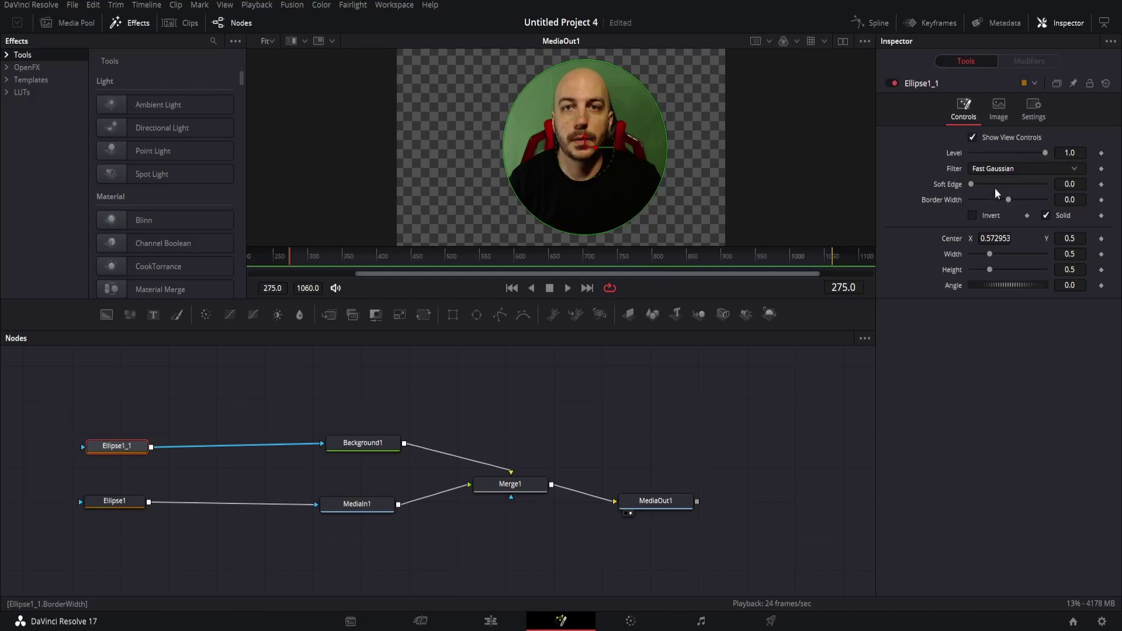
drag(1007, 201, 1019, 222)
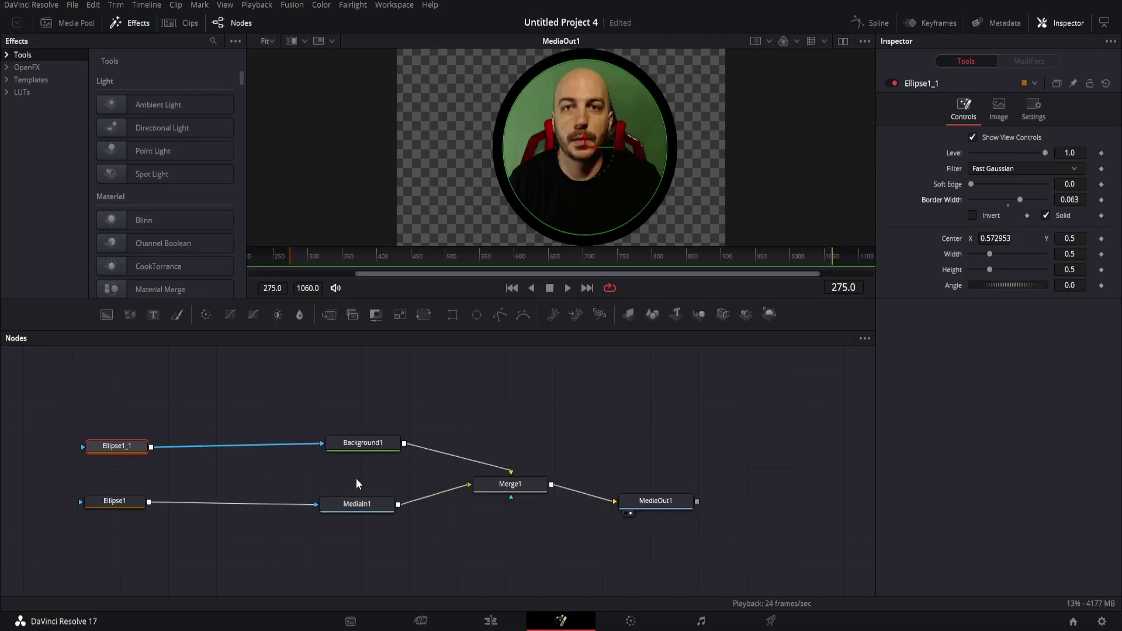
Set the Background1 colour to vivid blue #000dff and return to the Edit page.
click(366, 447)
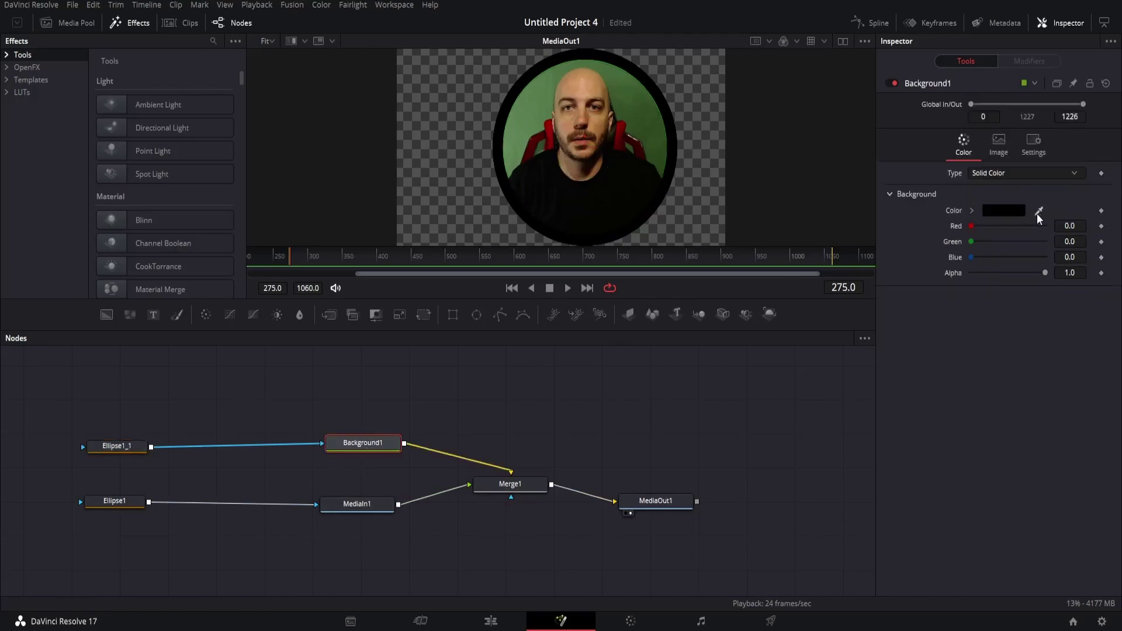
click(1007, 215)
drag(598, 233, 597, 209)
drag(694, 215, 695, 201)
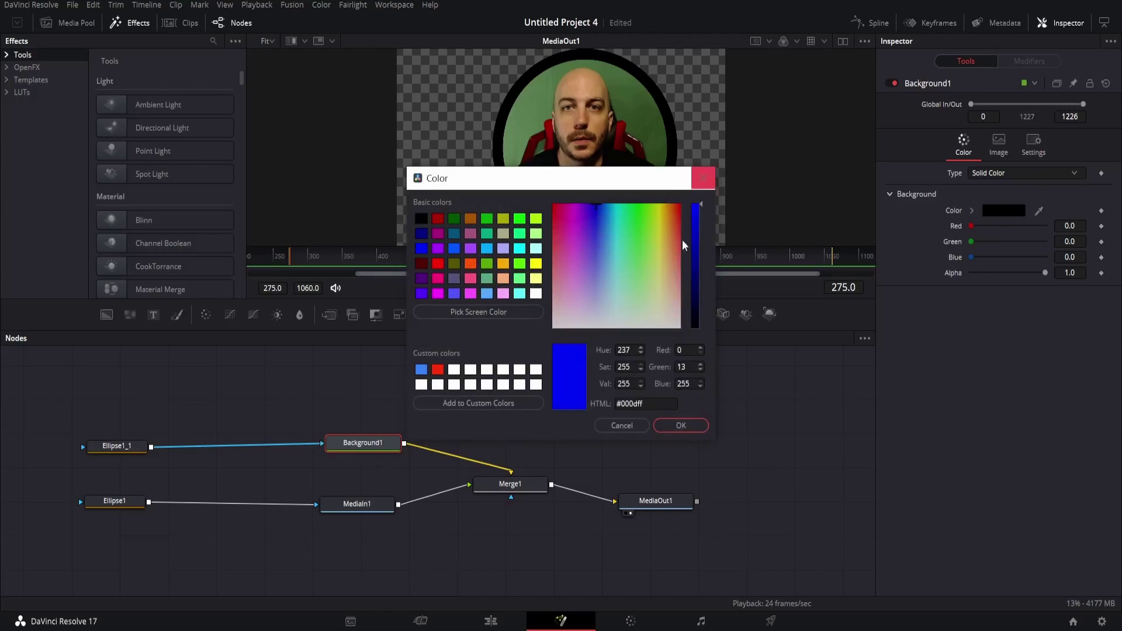
click(692, 423)
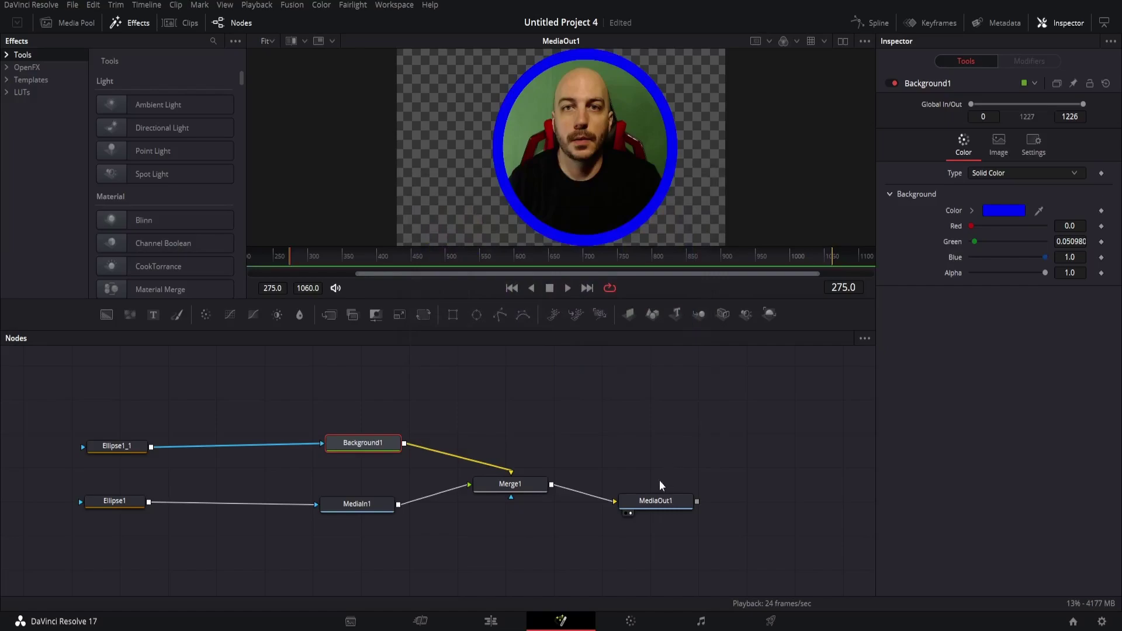
click(493, 623)
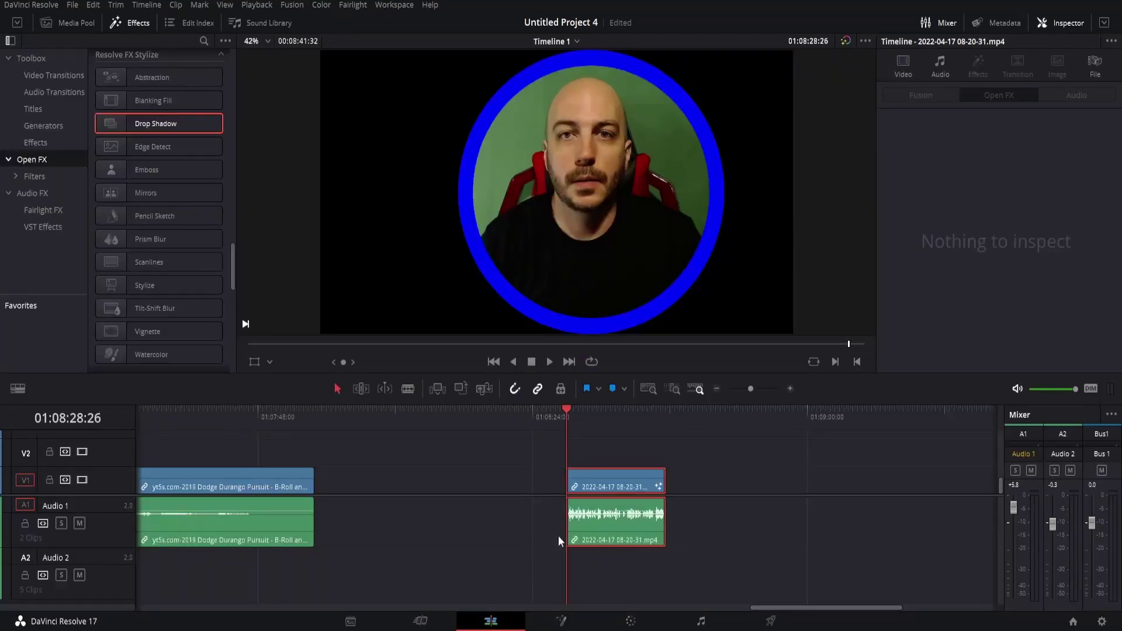
Move the webcam clip onto V2 above the B-roll and set its zoom to 0.65.
drag(612, 485, 233, 443)
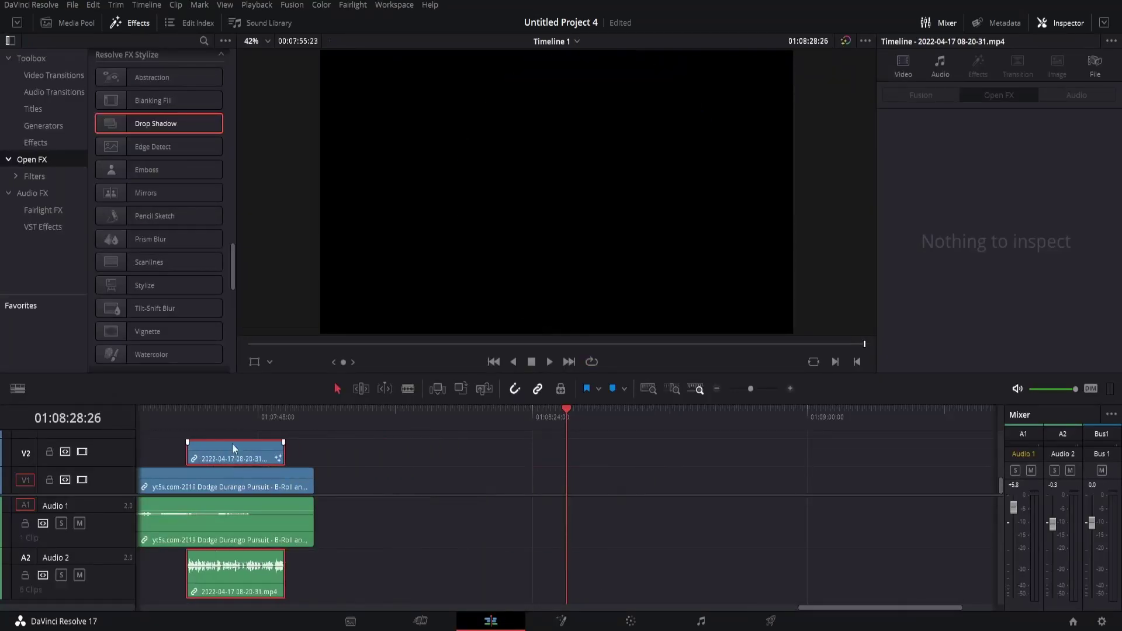
click(211, 408)
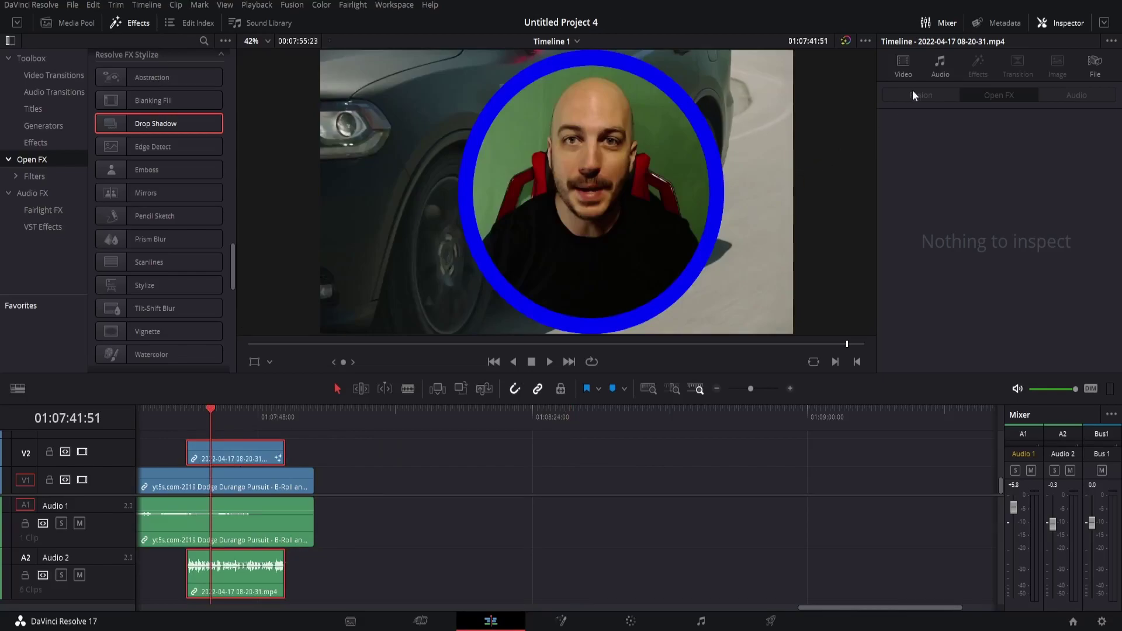
click(905, 73)
double_click(983, 111)
text(0.65)
key(Return)
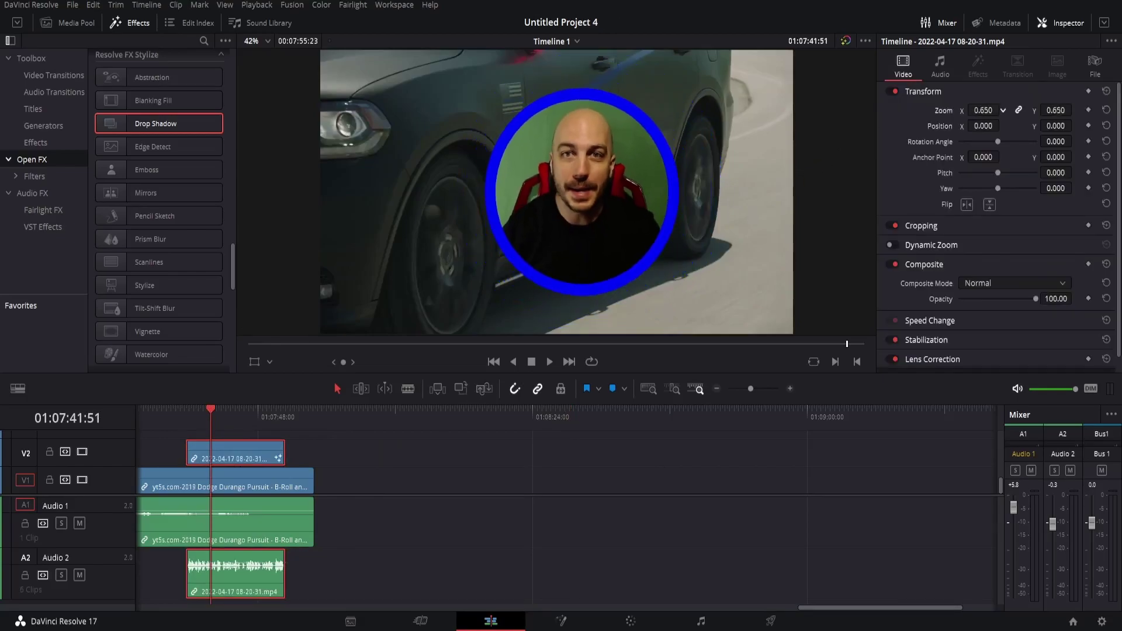
Shrink the clip to zoom 0.360, place it bottom-right at (672, -315), and save.
drag(983, 110, 959, 111)
mouse_move(1055, 125)
mouse_down()
mouse_move(1038, 126)
mouse_move(1060, 126)
mouse_up()
drag(983, 126, 1016, 125)
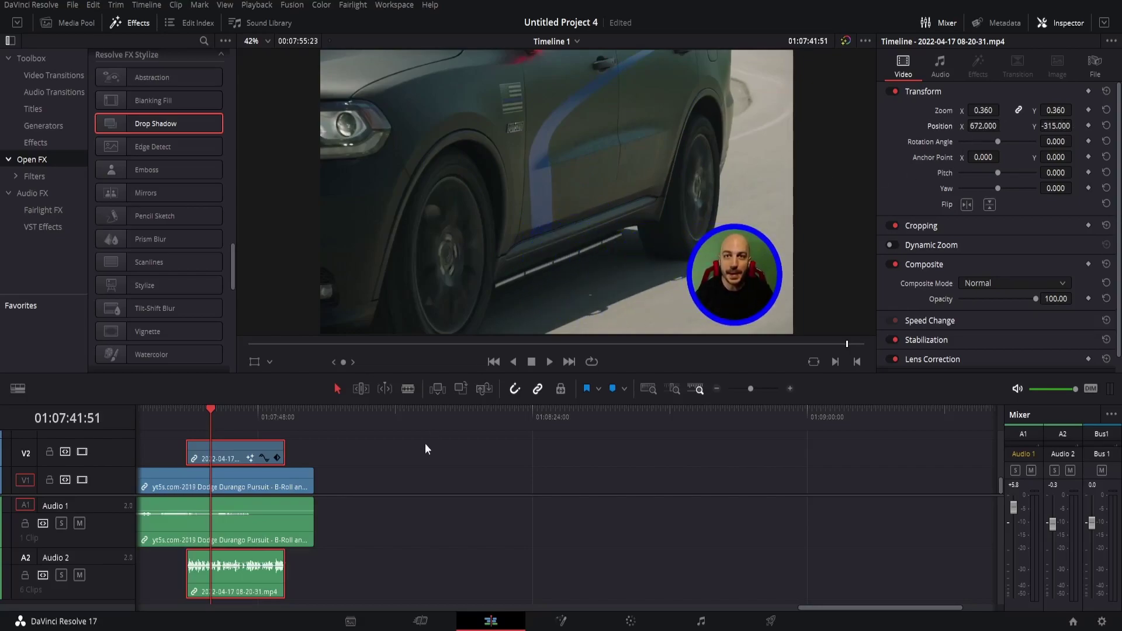
key(ctrl+s)
In Fusion, set Ellipse1_1 soft edge to 0.0299 and border width 0.098, then preview on Edit.
click(561, 621)
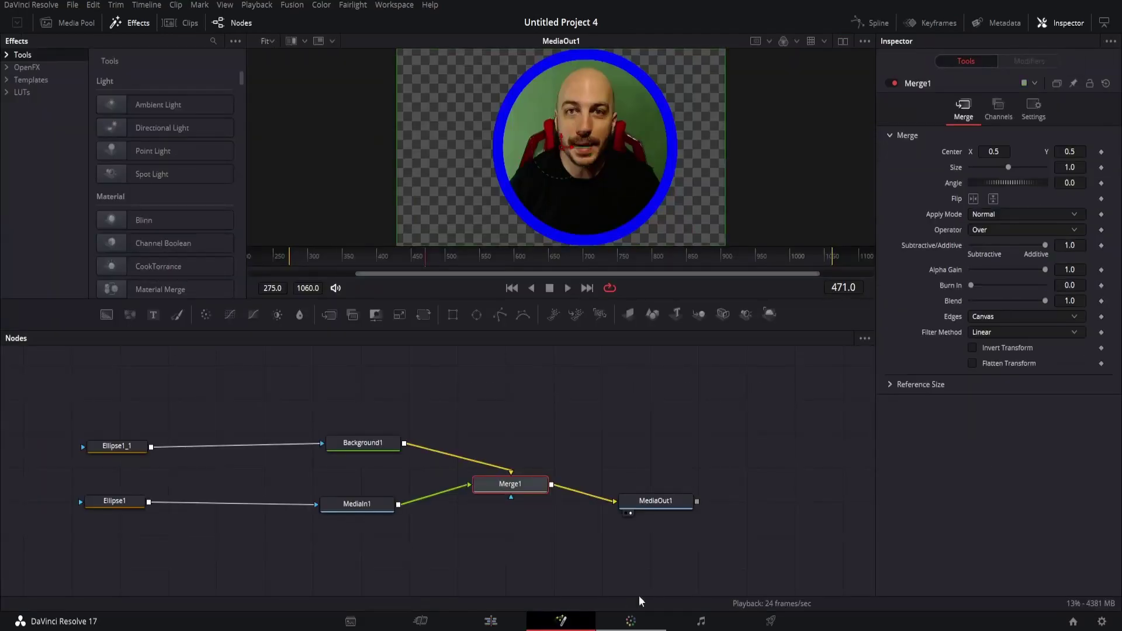
click(365, 443)
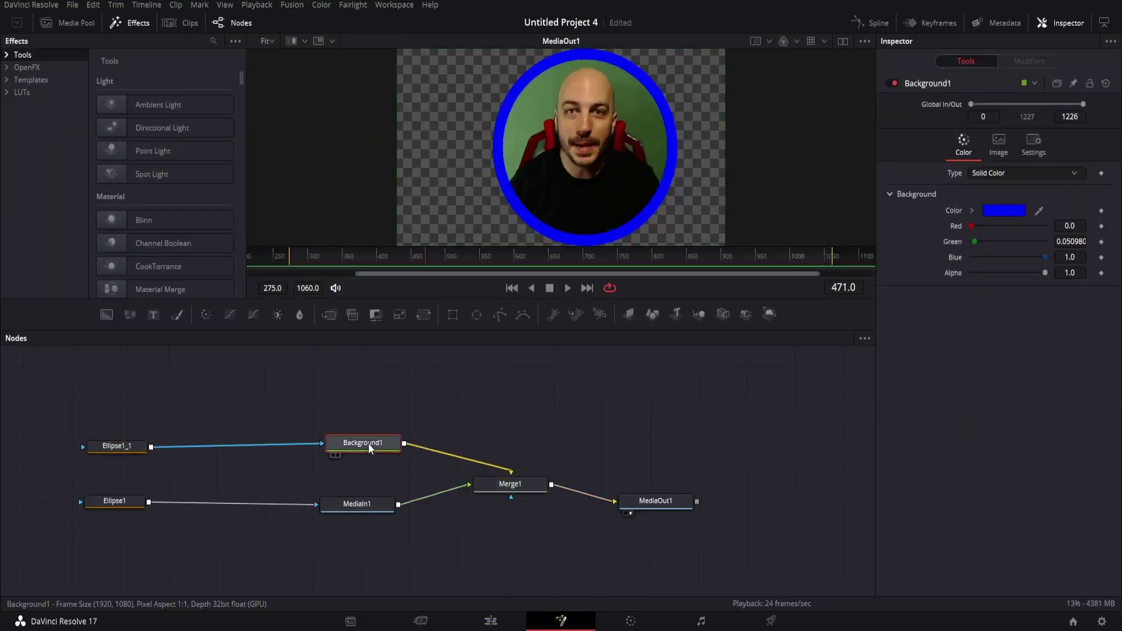
click(114, 446)
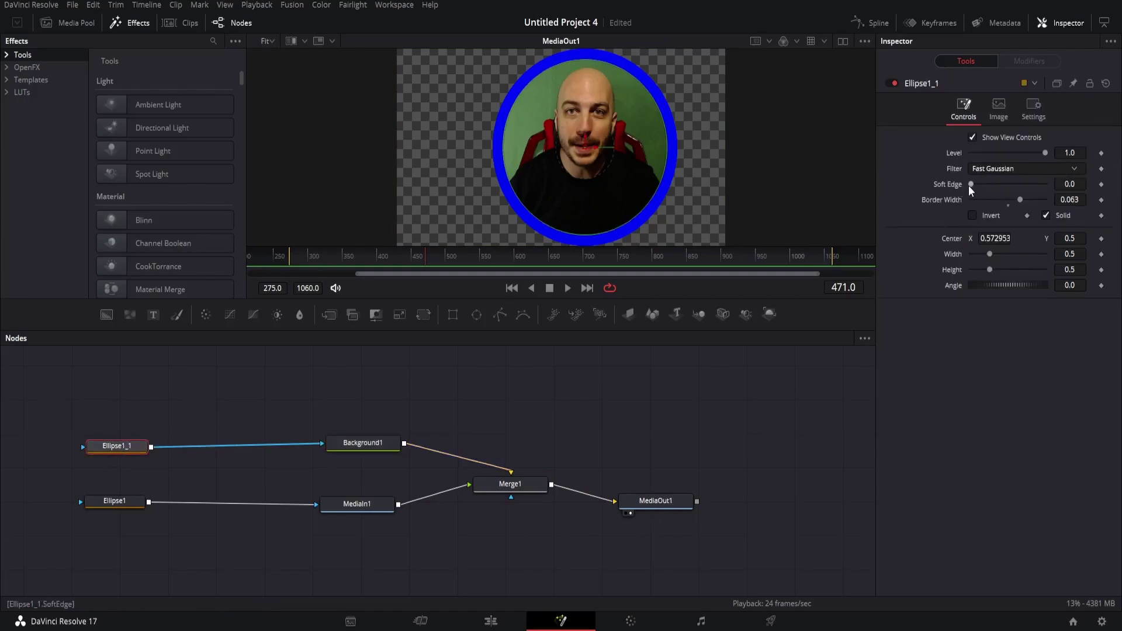
drag(970, 185, 1036, 190)
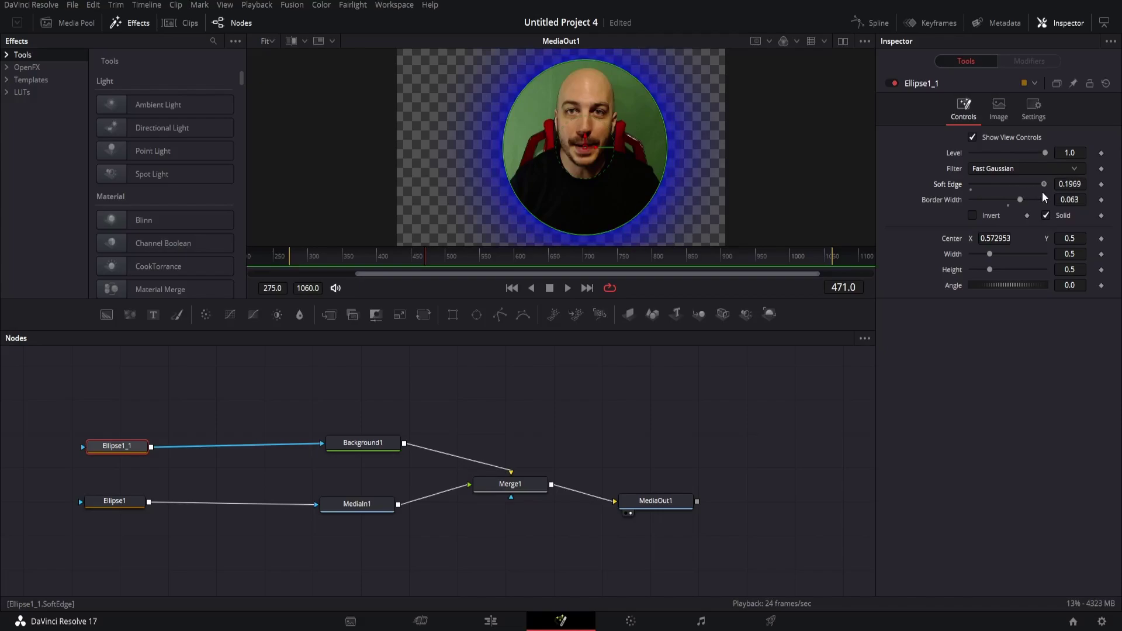
drag(1020, 199, 983, 186)
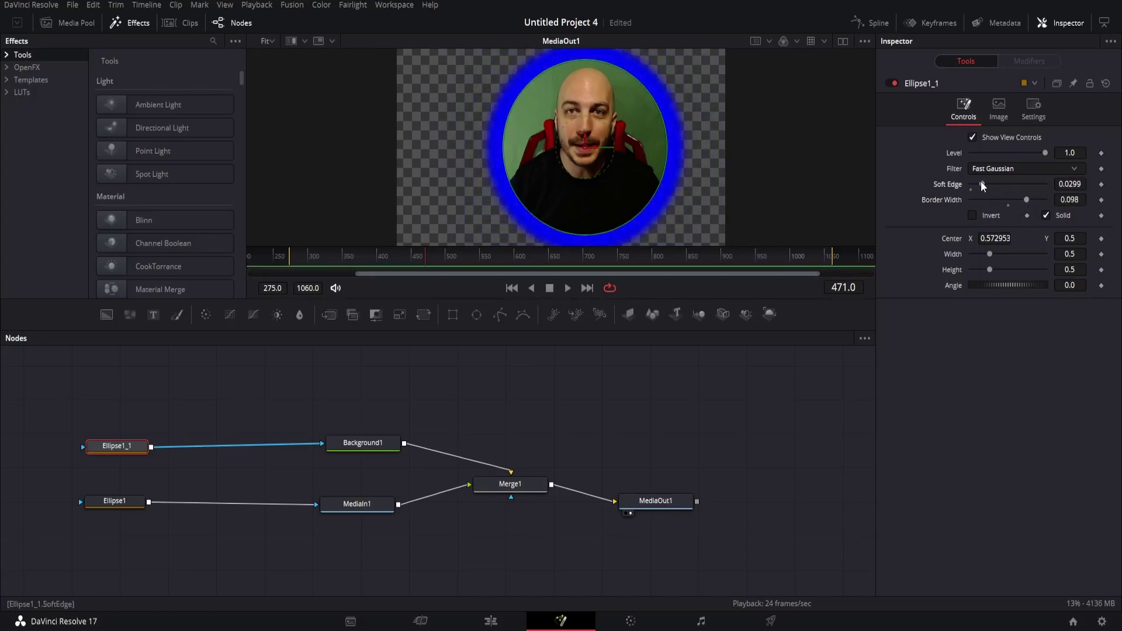
click(492, 621)
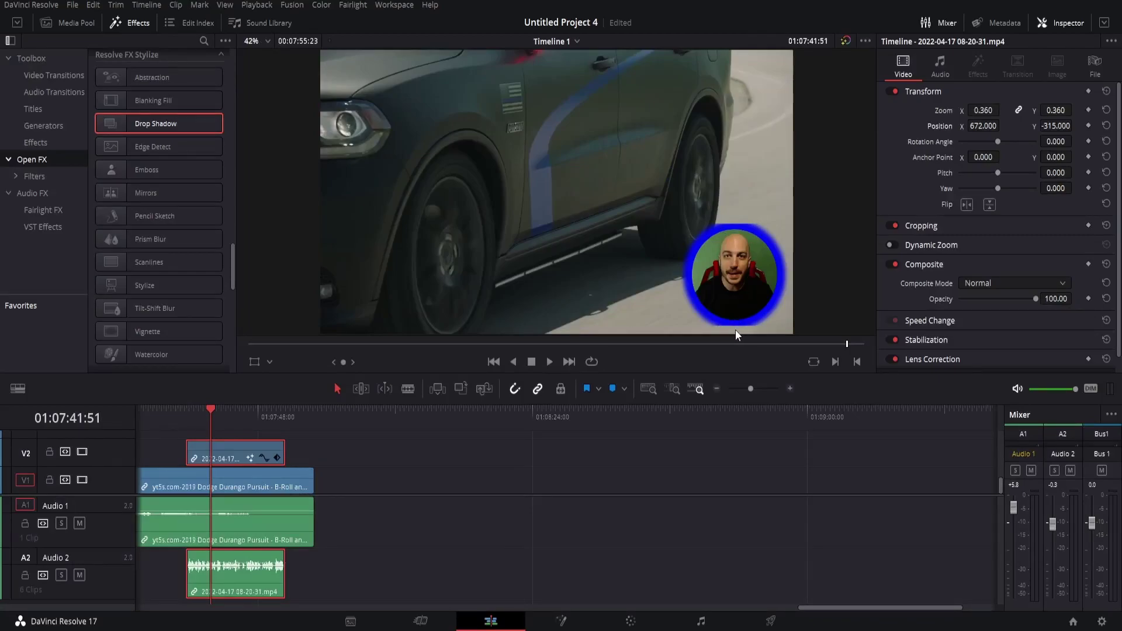
Narrow the ring's Ellipse1_1 width to 0.4 in the Fusion composition.
click(561, 621)
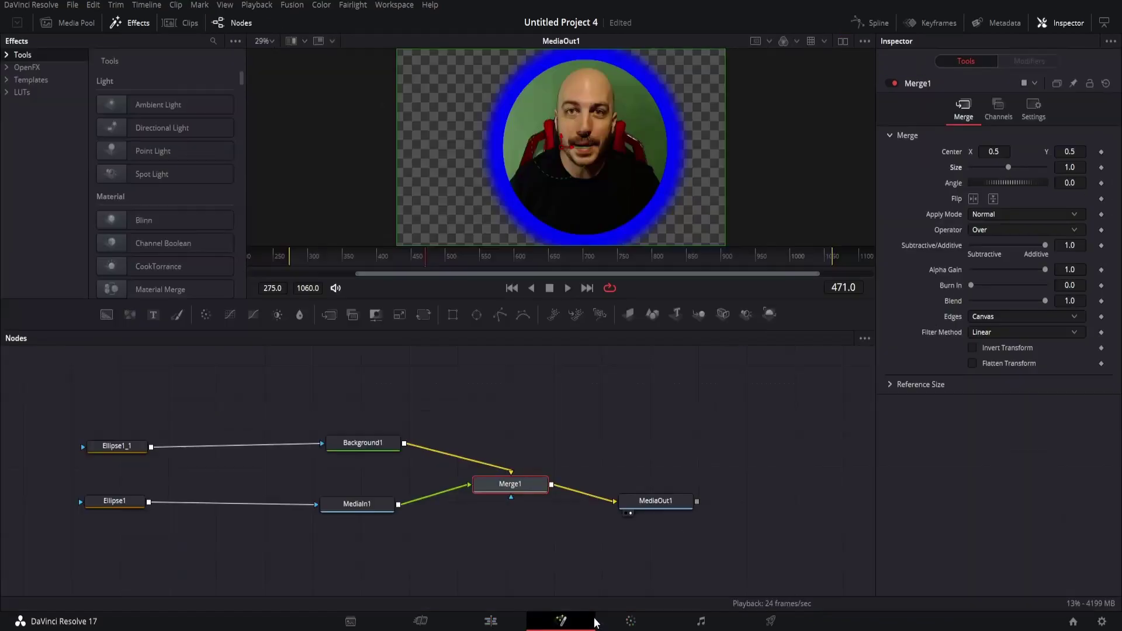
click(126, 450)
click(1076, 254)
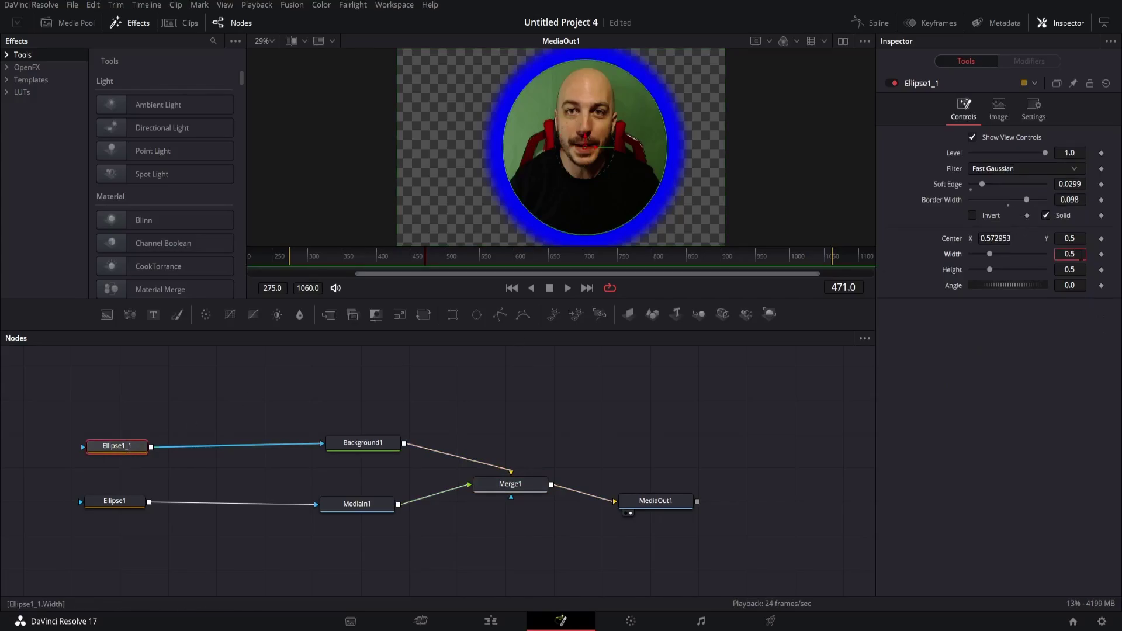
text(0.4)
key(Return)
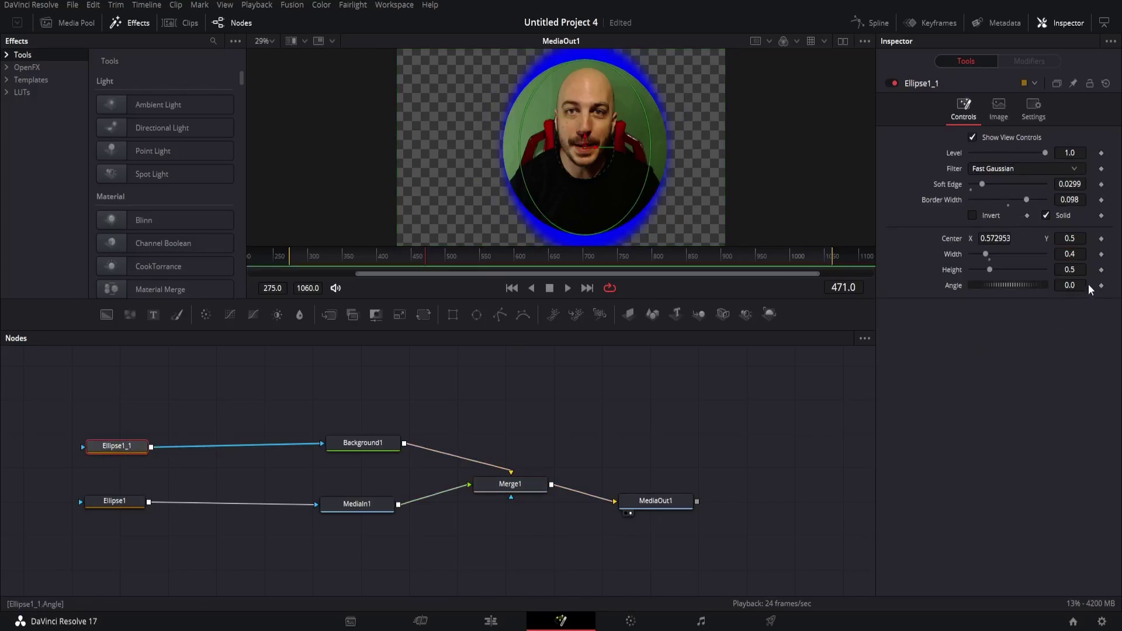
Shrink the webcam to Merge1 size 0.868 and nudge its center slightly right.
click(502, 485)
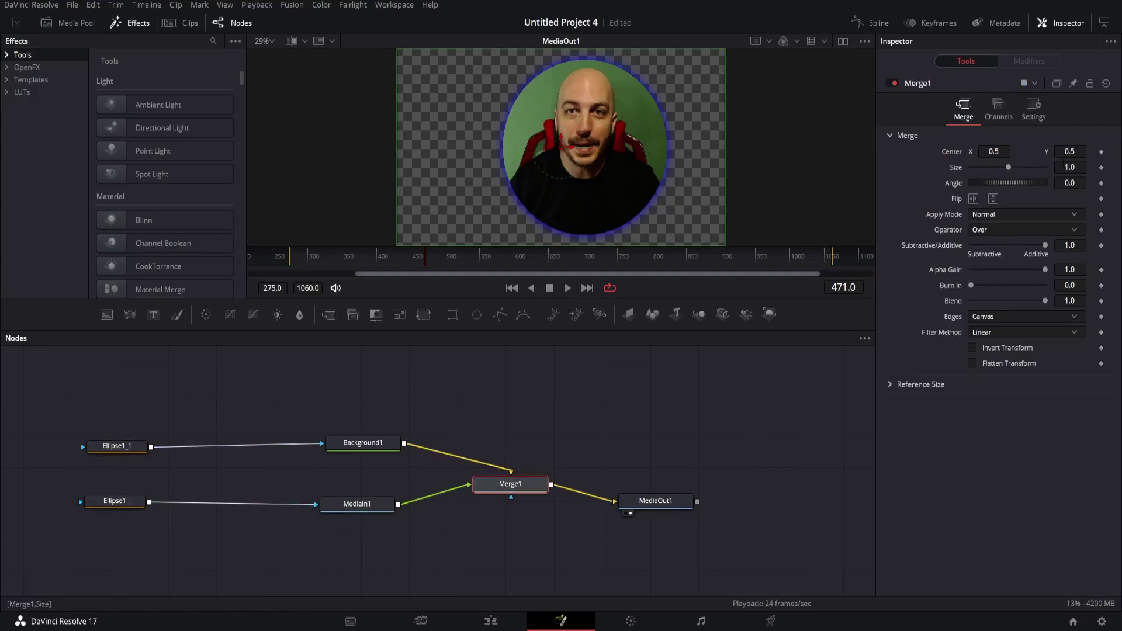
drag(1008, 167, 1003, 168)
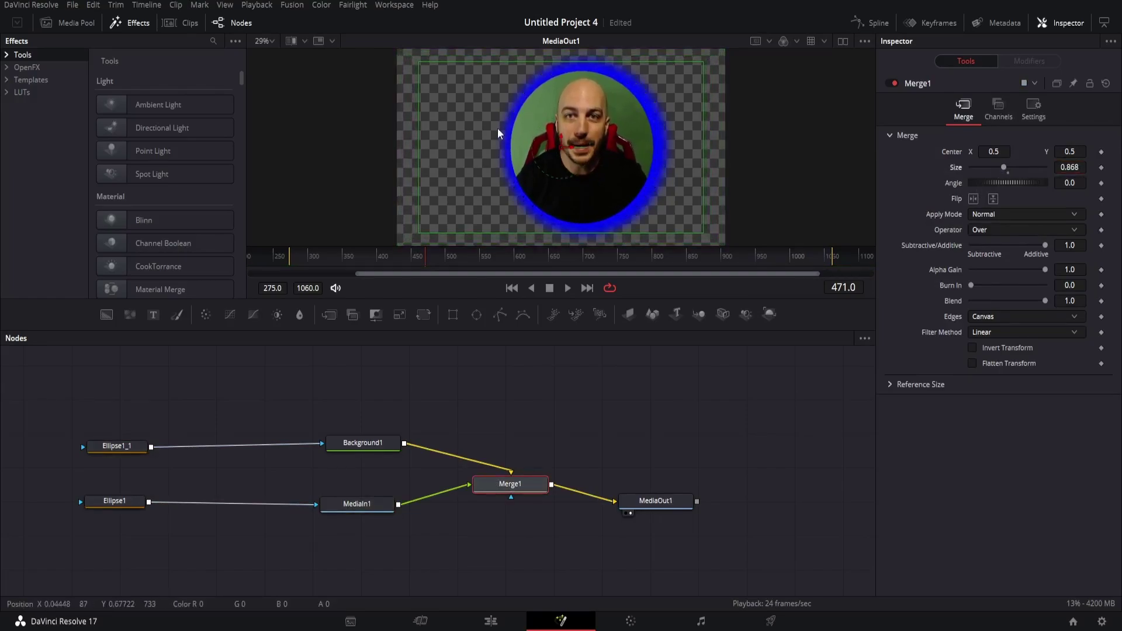
drag(566, 146, 575, 149)
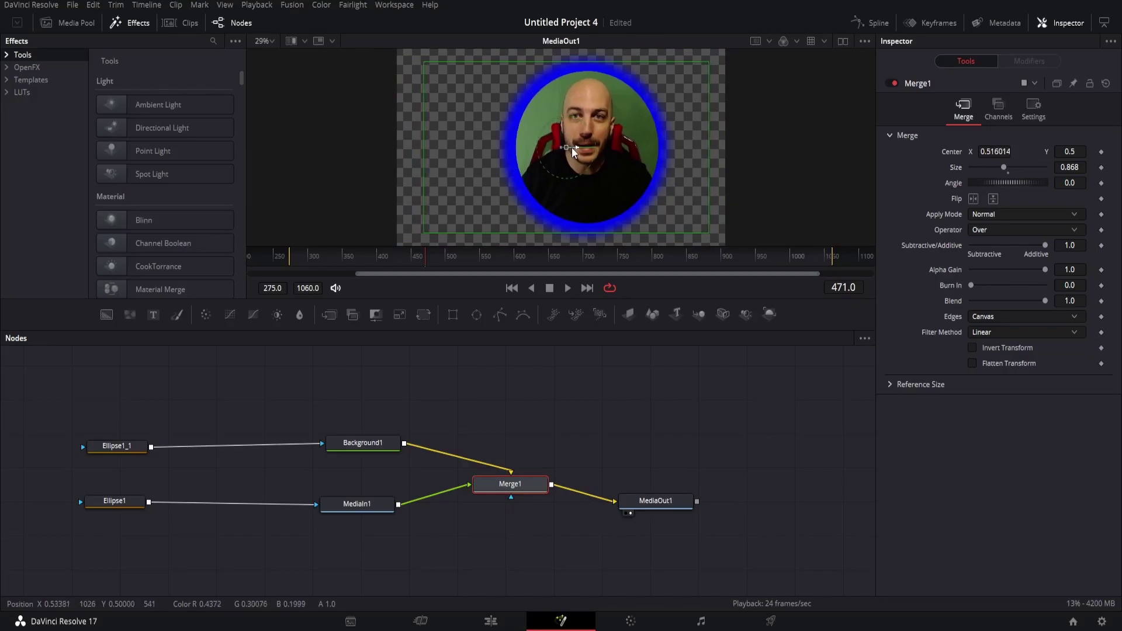
click(493, 621)
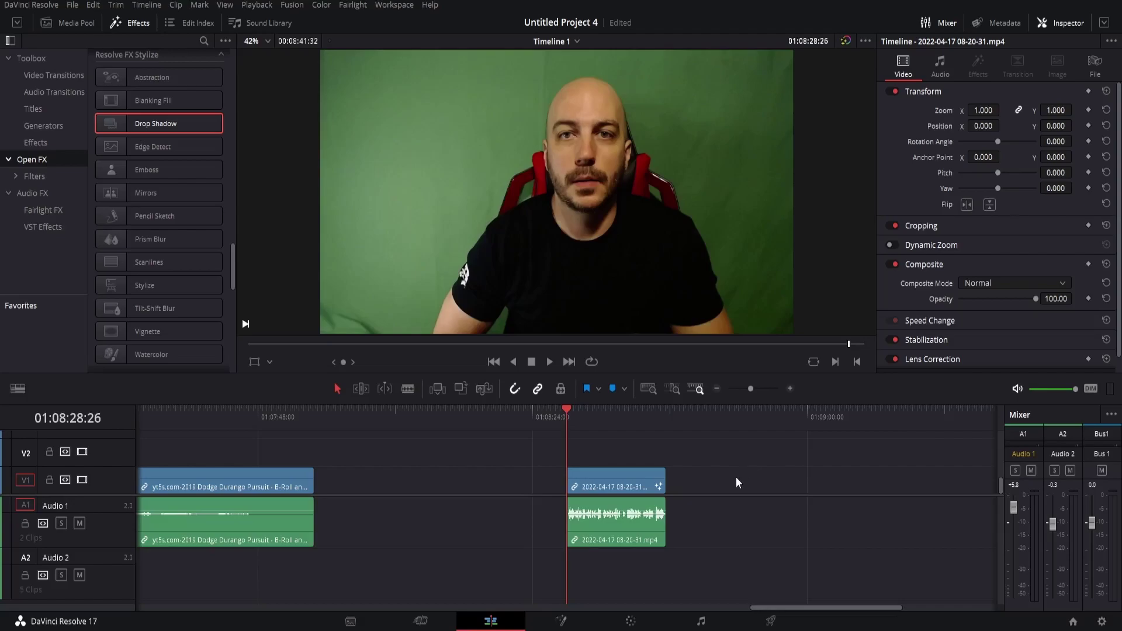
Mask the second webcam clip with an ellipse in MediaIn1, shifted right onto the face.
click(561, 621)
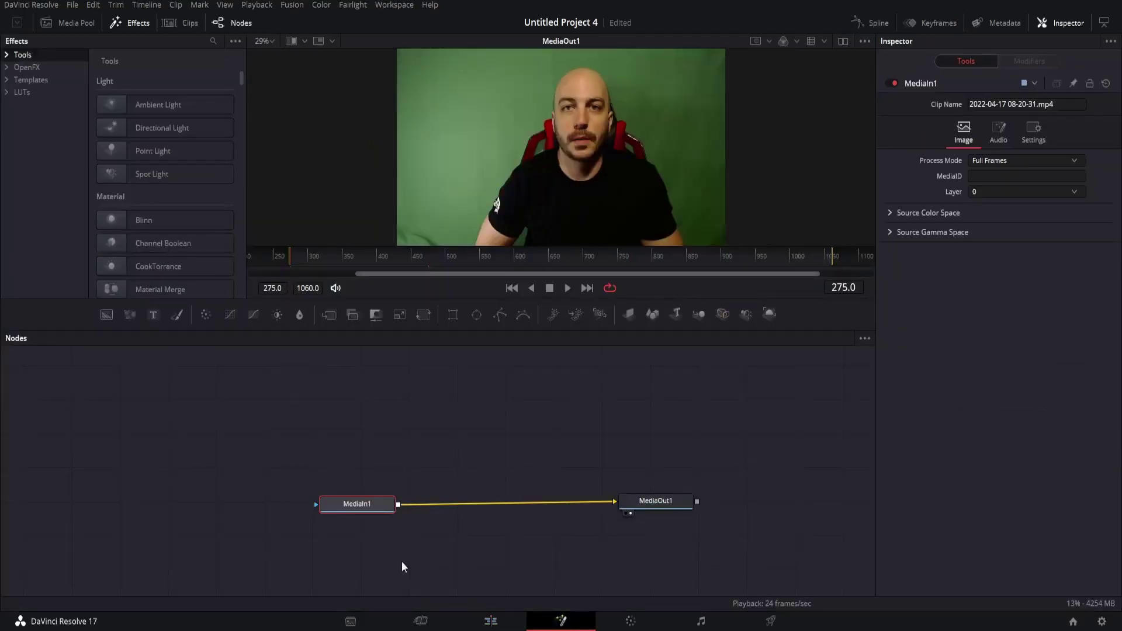
drag(476, 315, 358, 502)
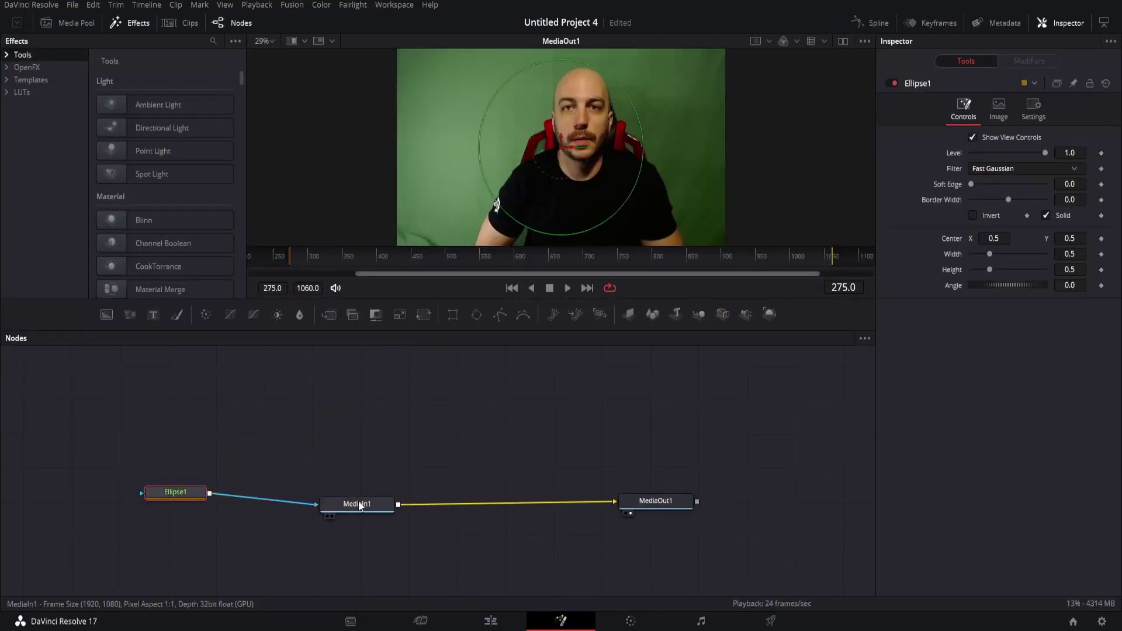
drag(567, 146, 585, 149)
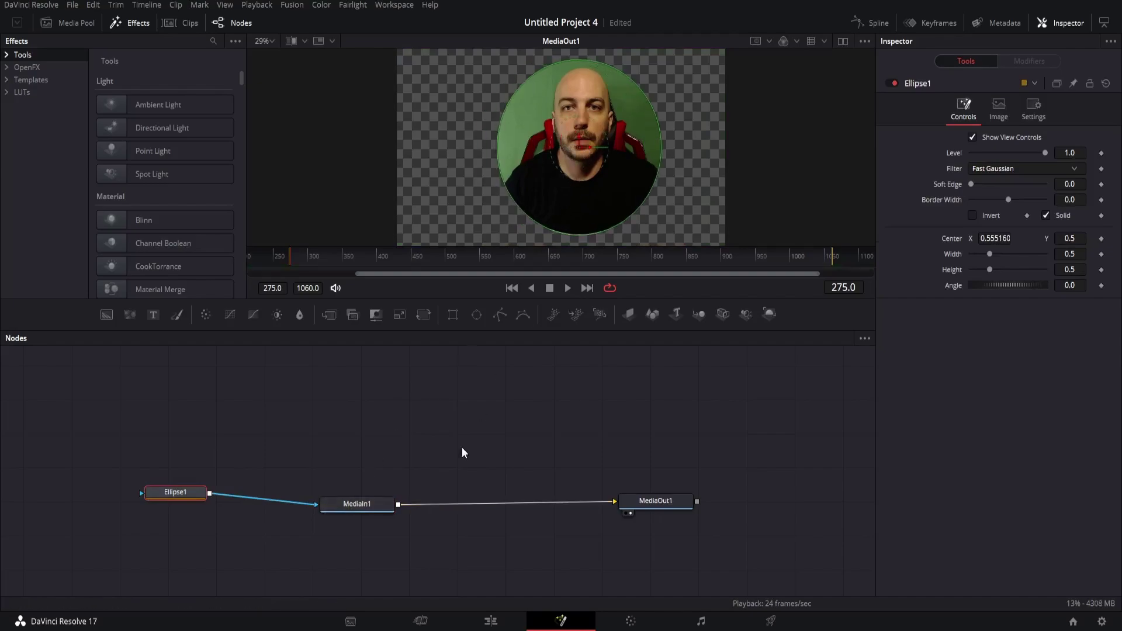
click(491, 621)
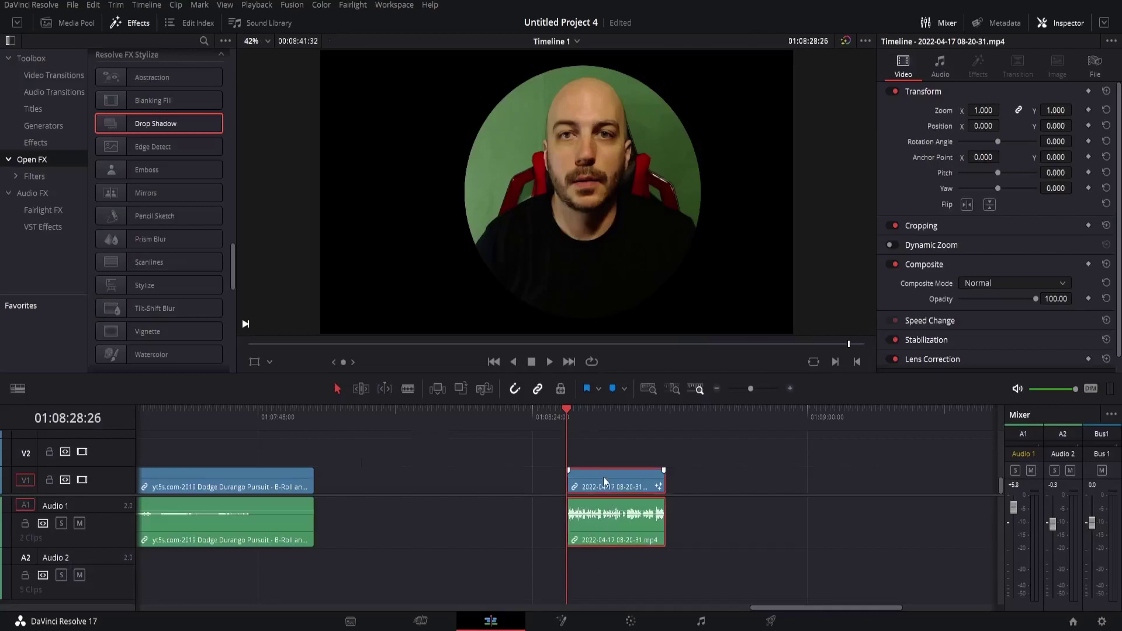
Move the webcam clip to V3 and set Zoom 0.460 and Position 603, -288.
drag(603, 476, 238, 468)
click(229, 412)
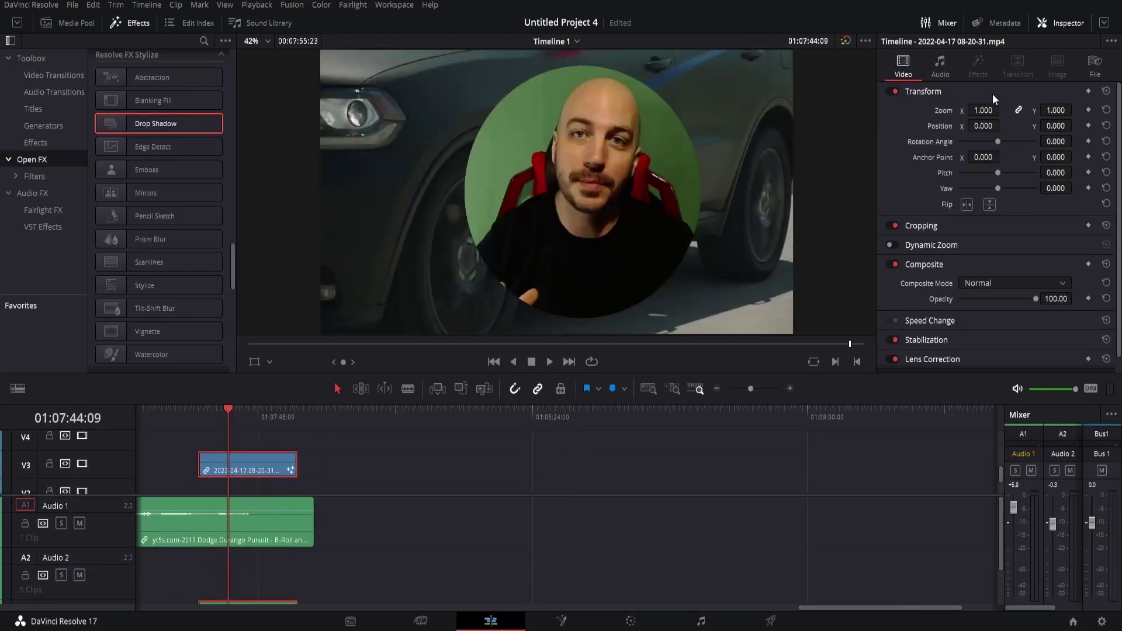
drag(987, 109, 961, 110)
drag(1056, 125, 960, 140)
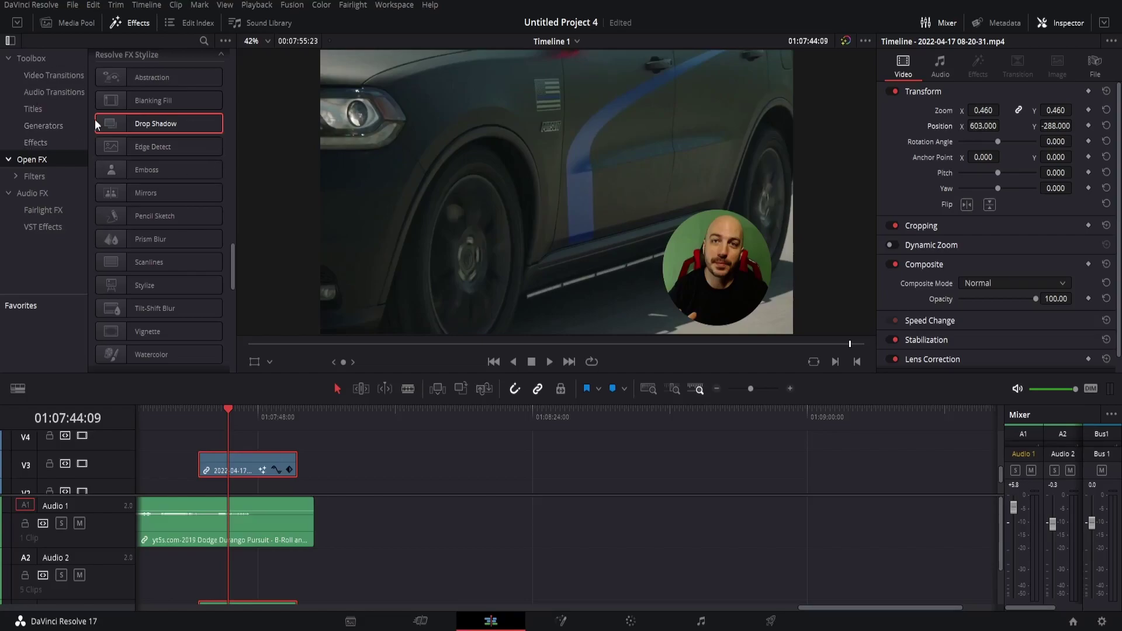
click(36, 146)
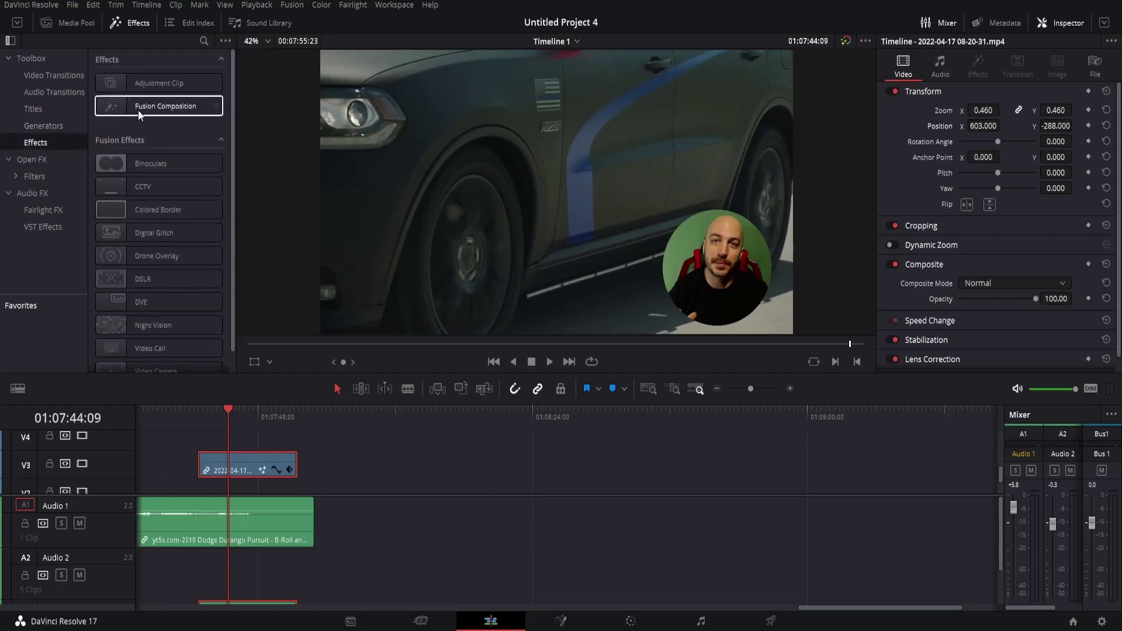
Place a Fusion Composition on V2, save the project, and trim the clip shorter.
drag(138, 109, 392, 490)
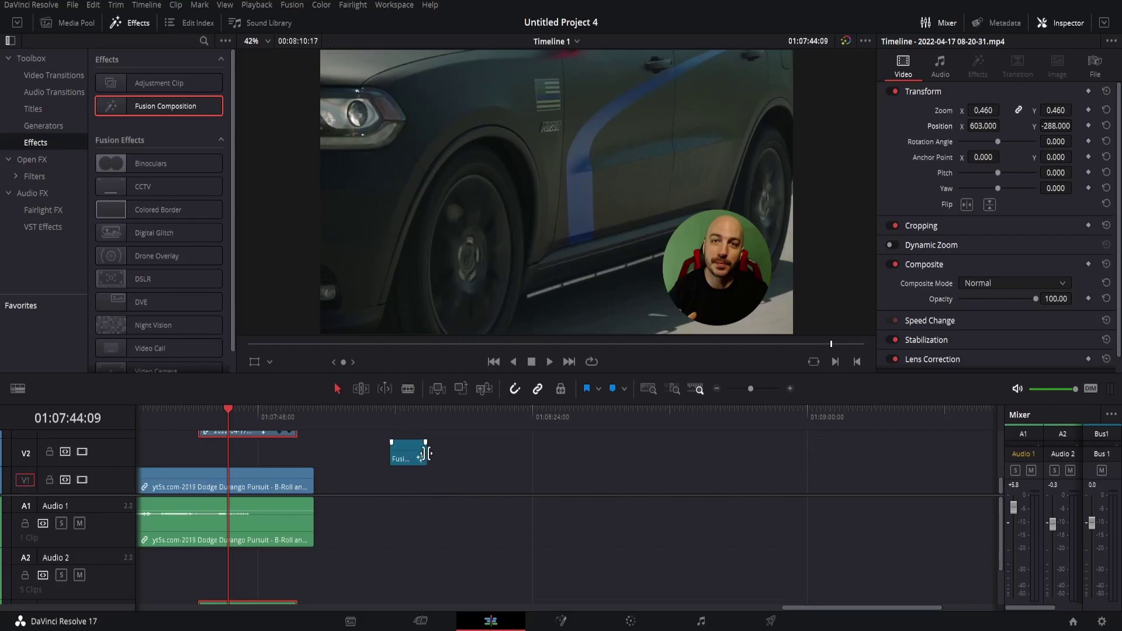
drag(426, 454, 484, 453)
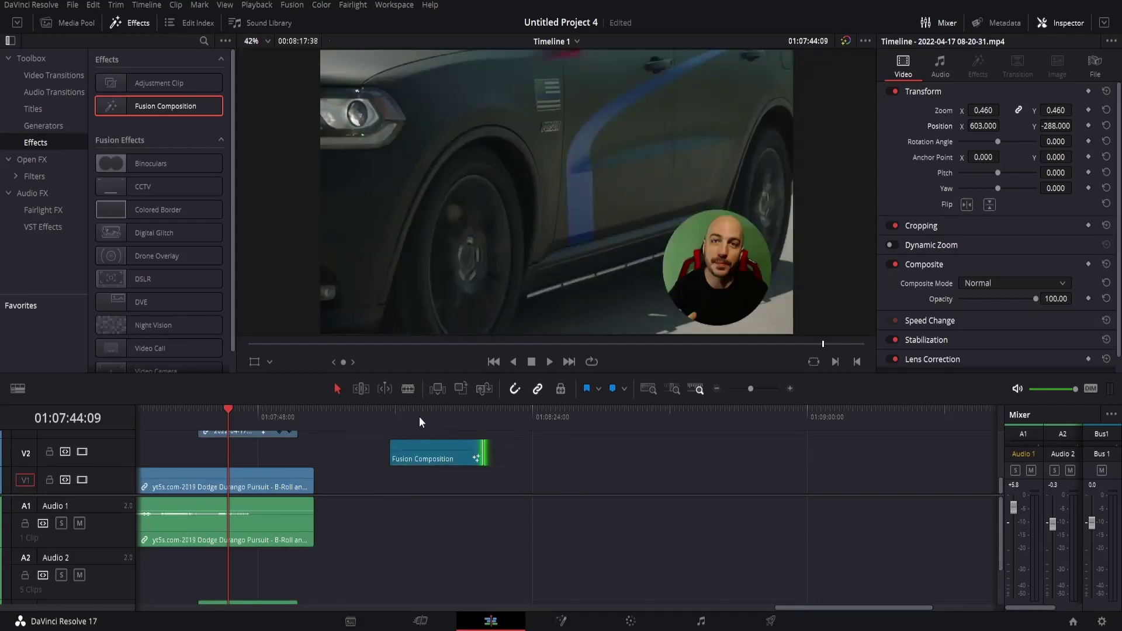
key(ctrl+s)
click(419, 416)
key(Up)
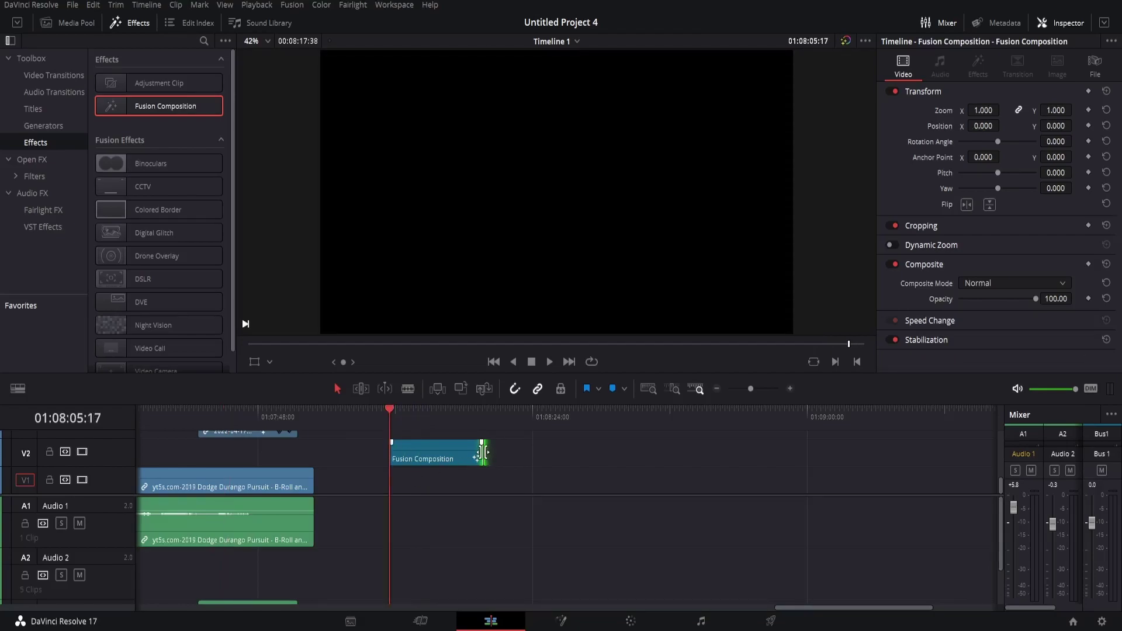
drag(481, 452, 460, 450)
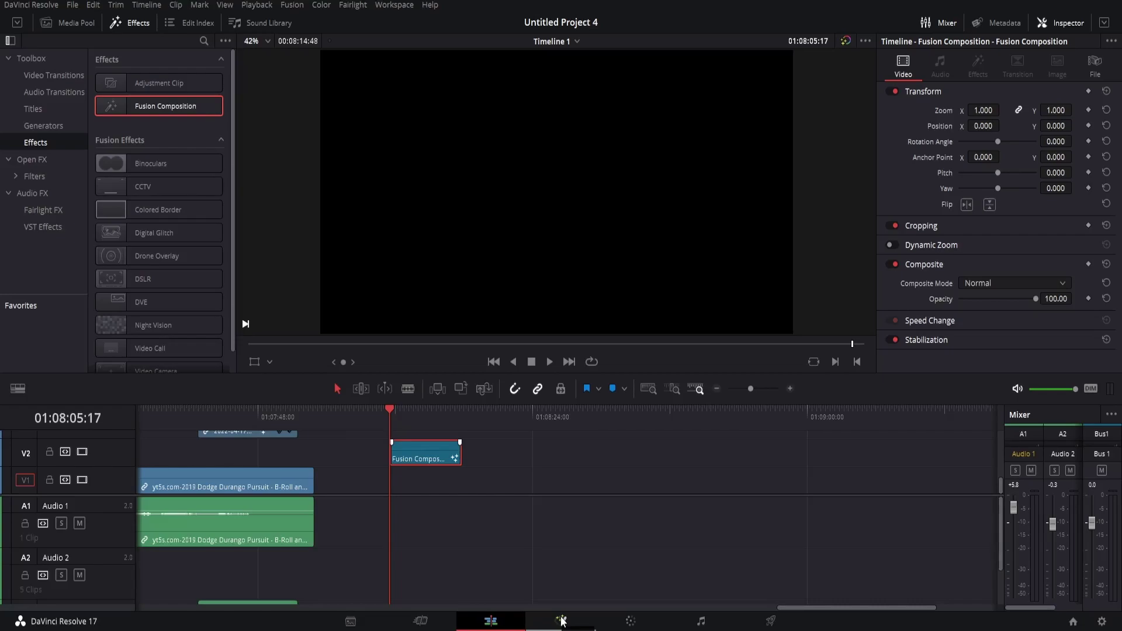
In Fusion, feed an Ellipse-masked Background1 into MediaOut1 to form a black circle.
click(561, 620)
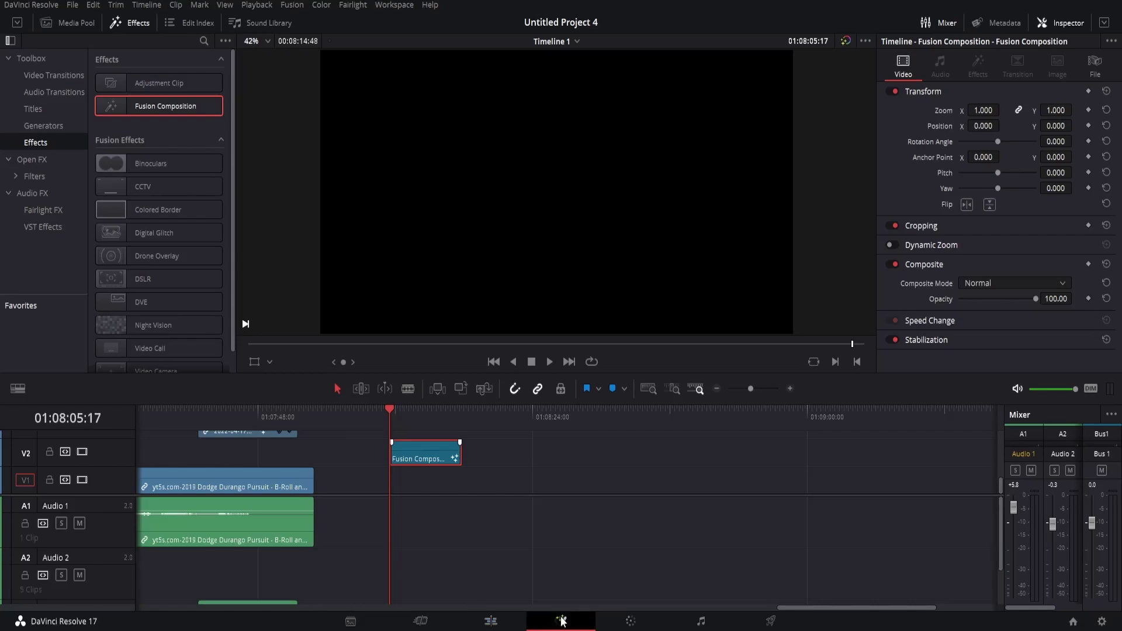
drag(412, 424, 570, 505)
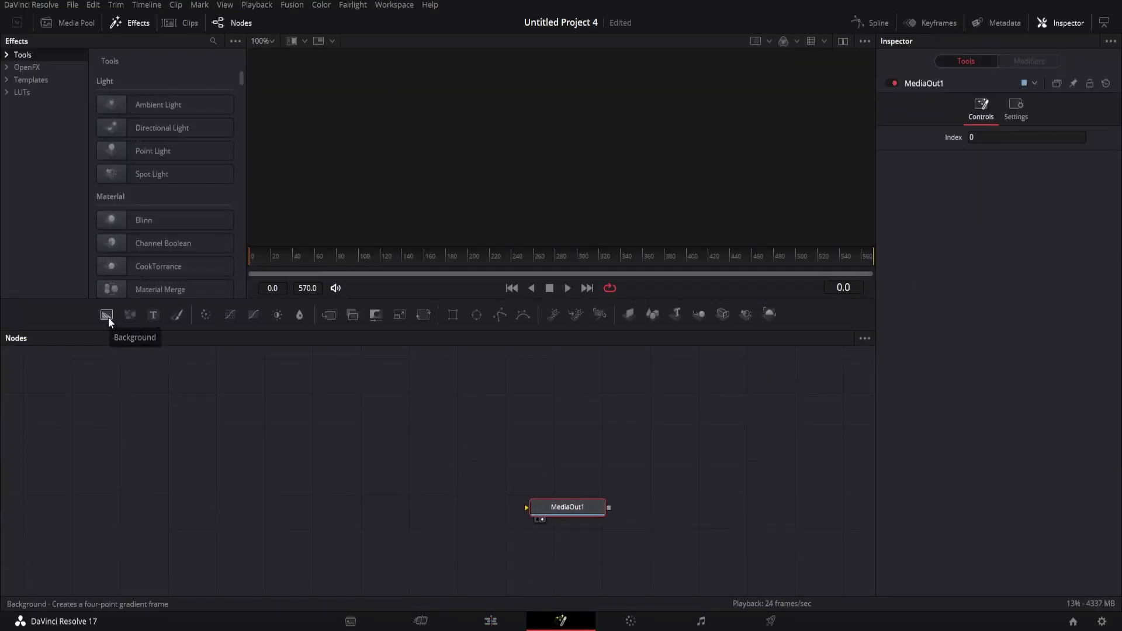
drag(107, 318, 538, 521)
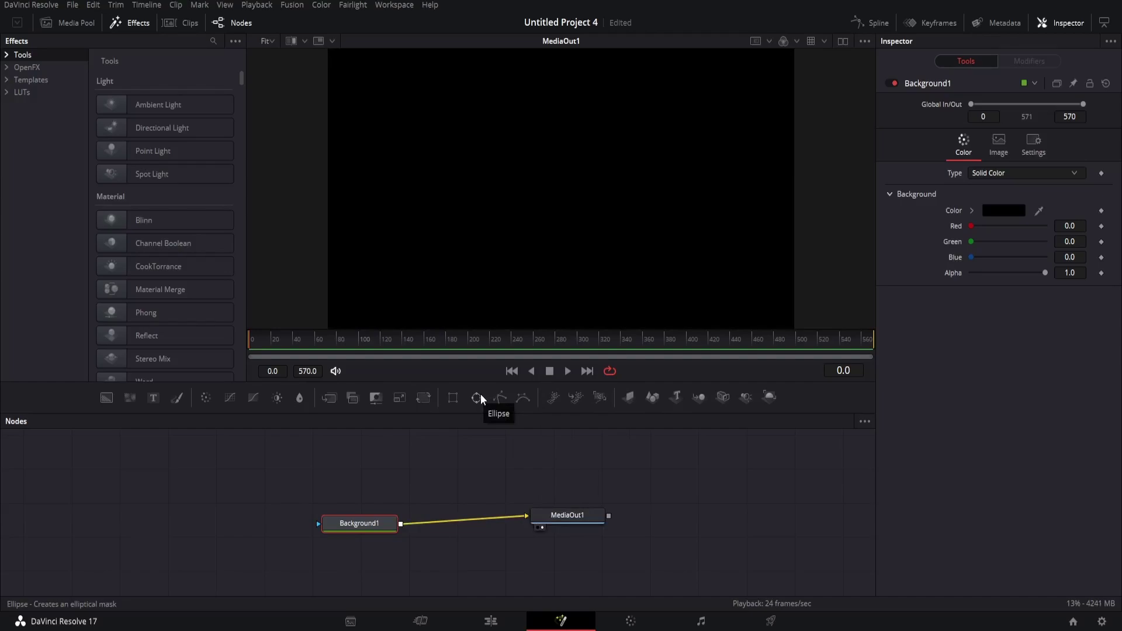
drag(481, 398, 328, 525)
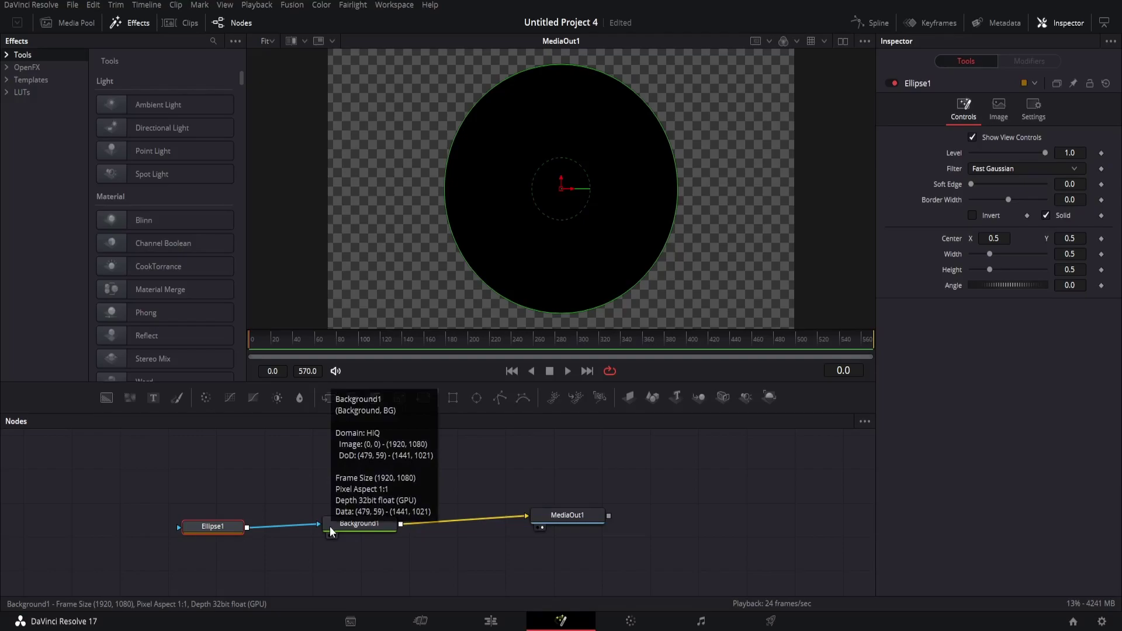
click(372, 526)
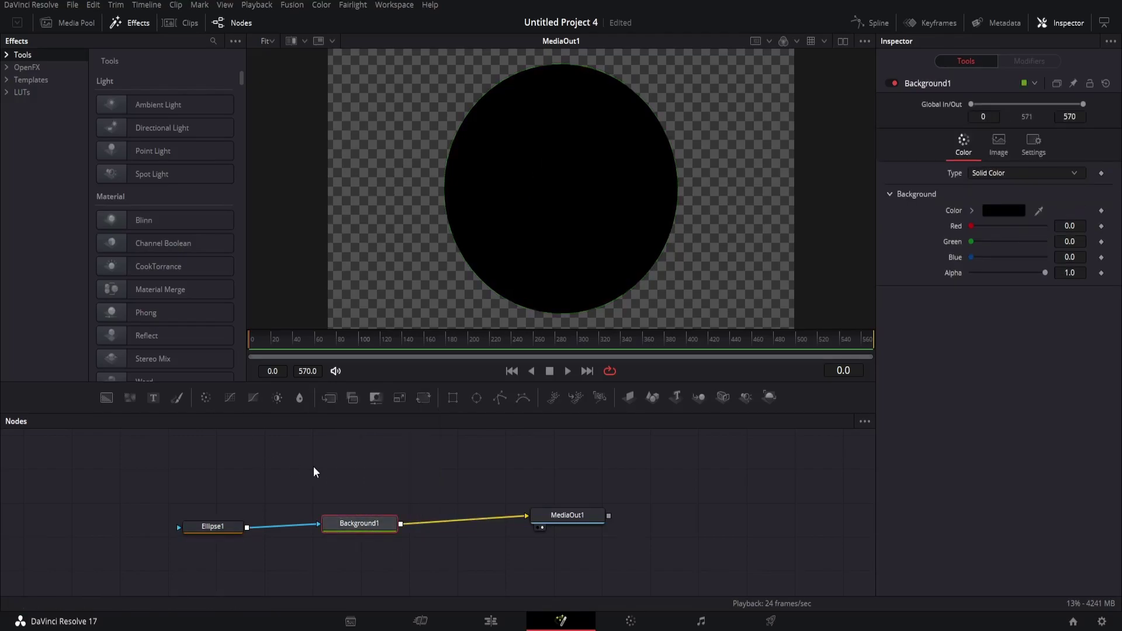
Try a green fill, then a vertical gradient with a red bottom colour, on Background1.
click(999, 212)
click(637, 205)
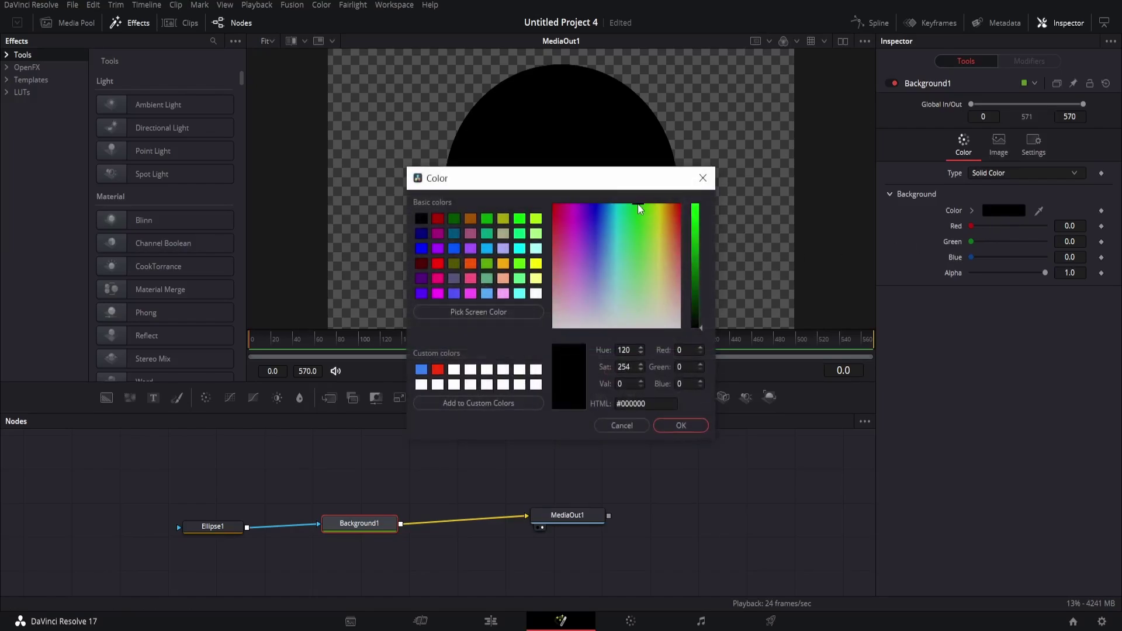
click(696, 211)
click(680, 426)
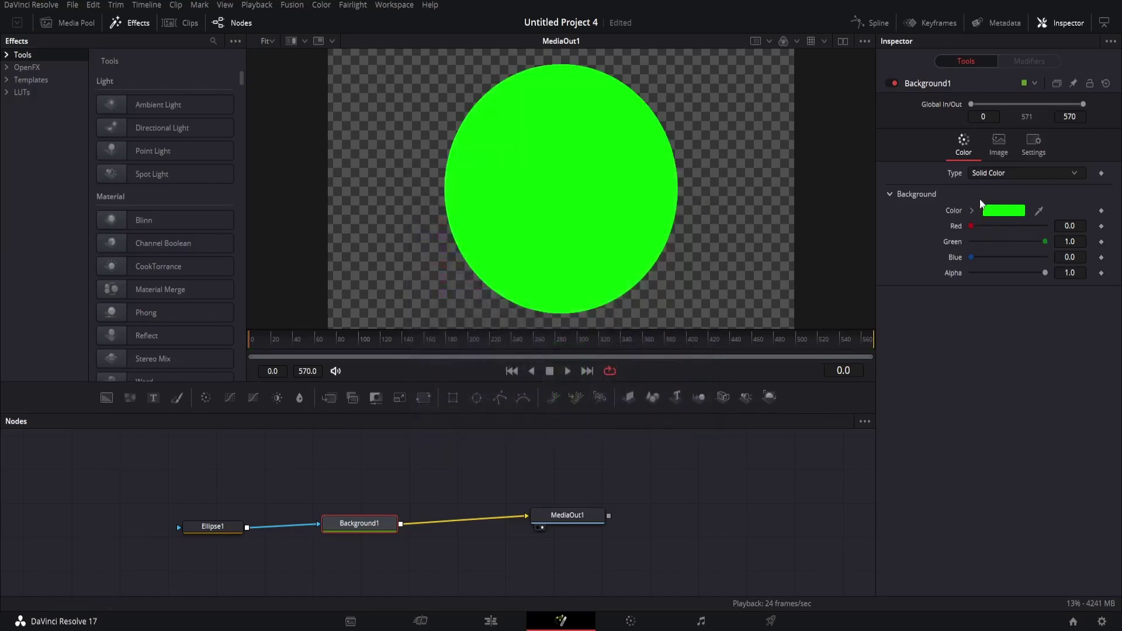
click(985, 172)
click(992, 216)
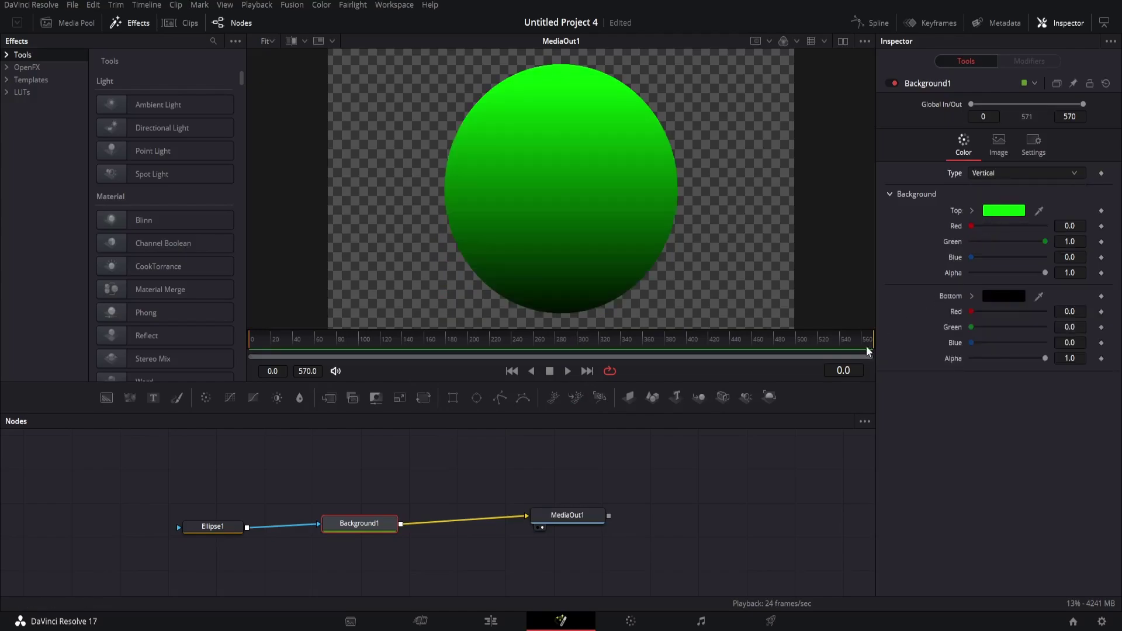
click(1010, 298)
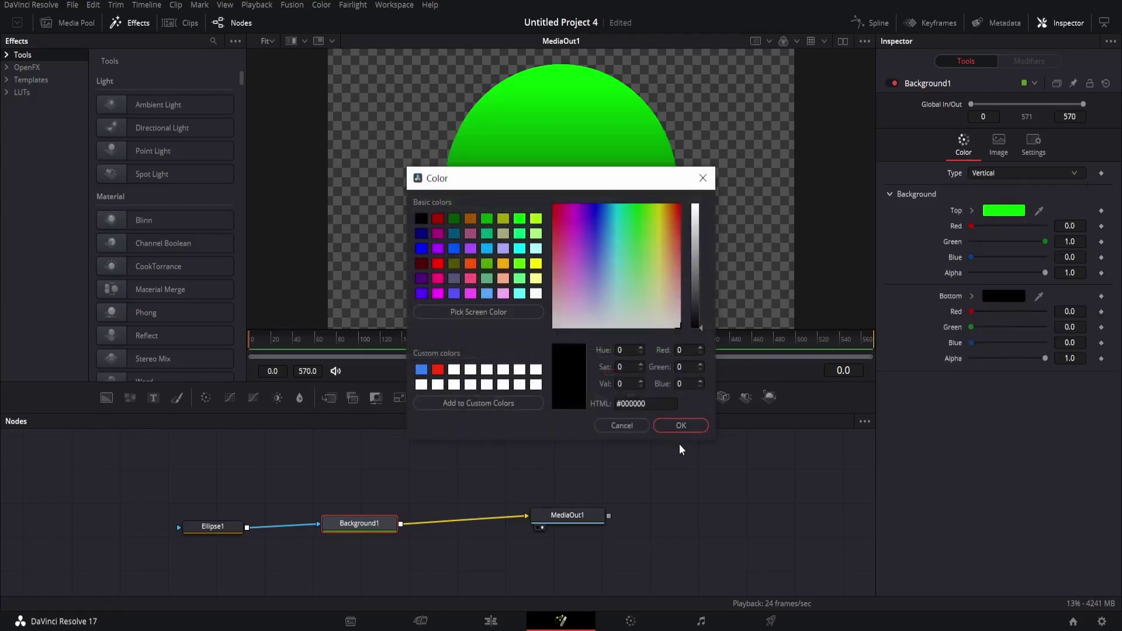
click(681, 425)
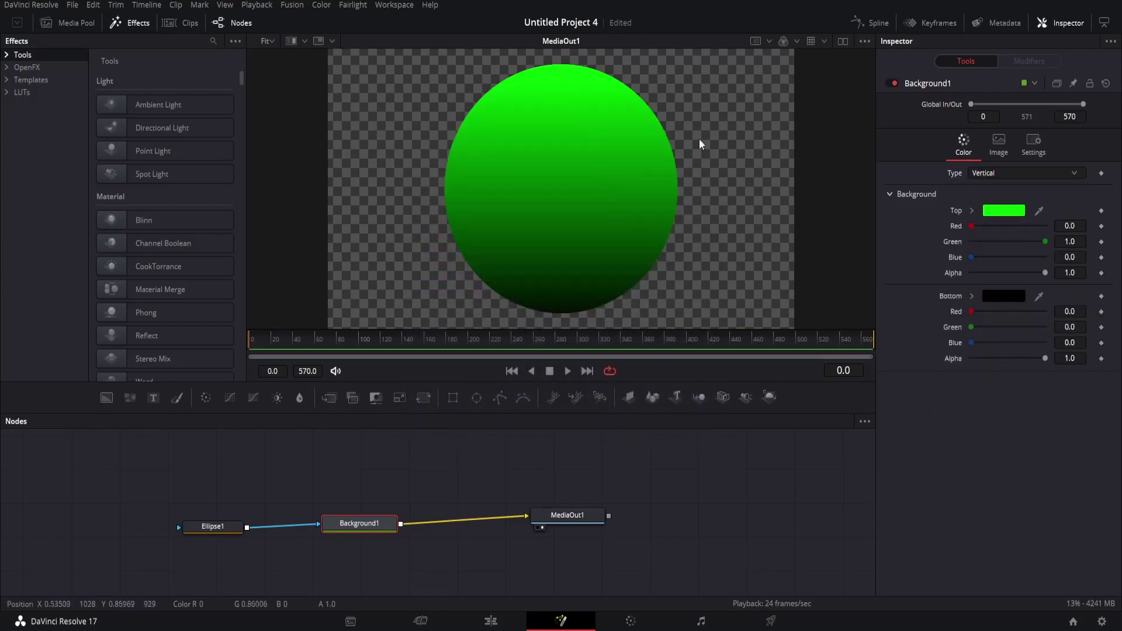
click(1008, 292)
click(660, 209)
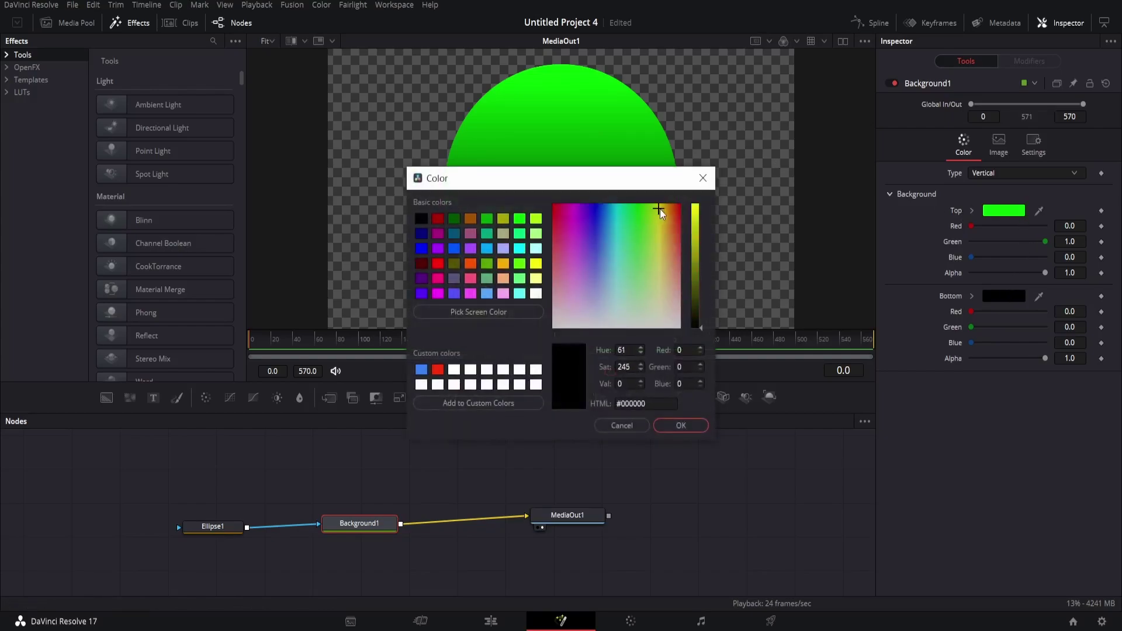
drag(661, 208, 699, 192)
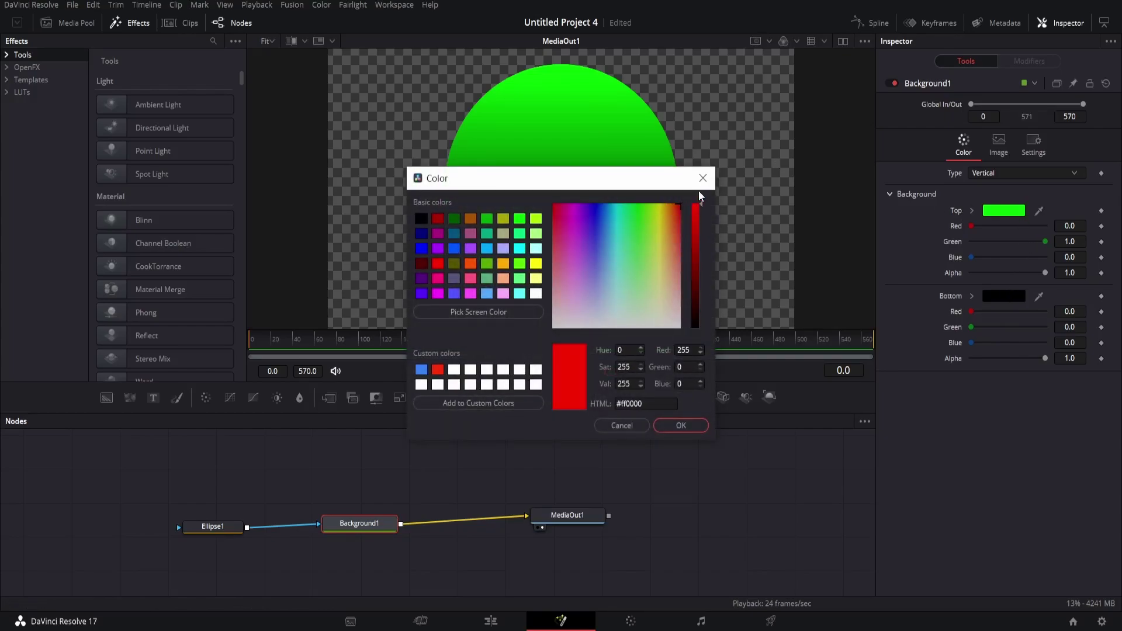
click(700, 430)
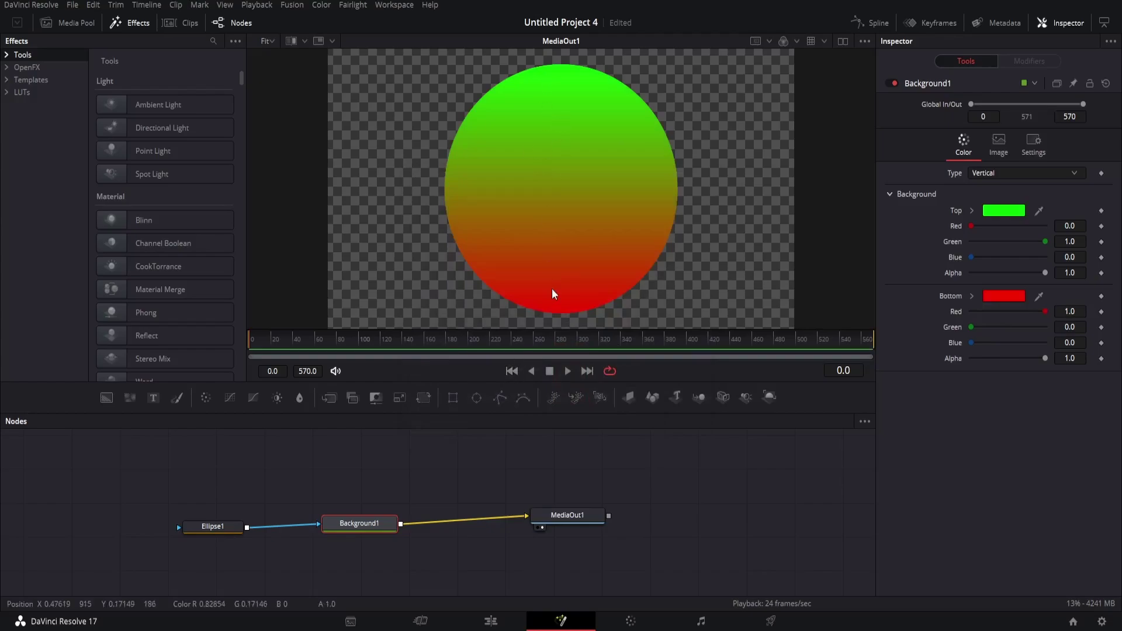
Set Background1's Type to Gradient and move both gradient stops inward.
click(1029, 173)
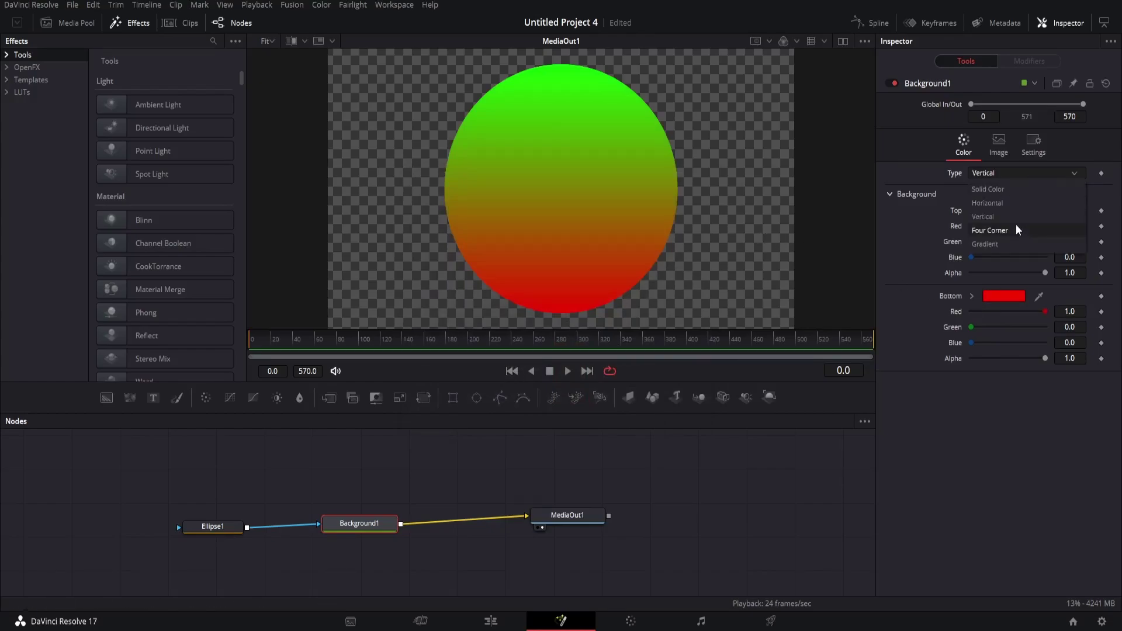
click(1016, 230)
click(1016, 173)
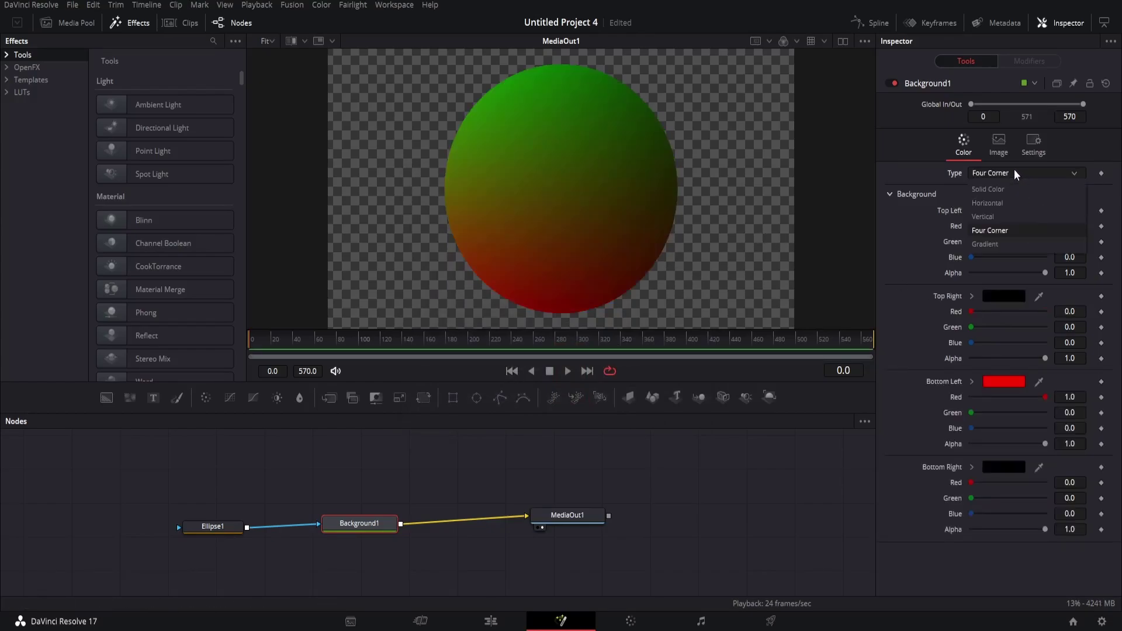
click(993, 246)
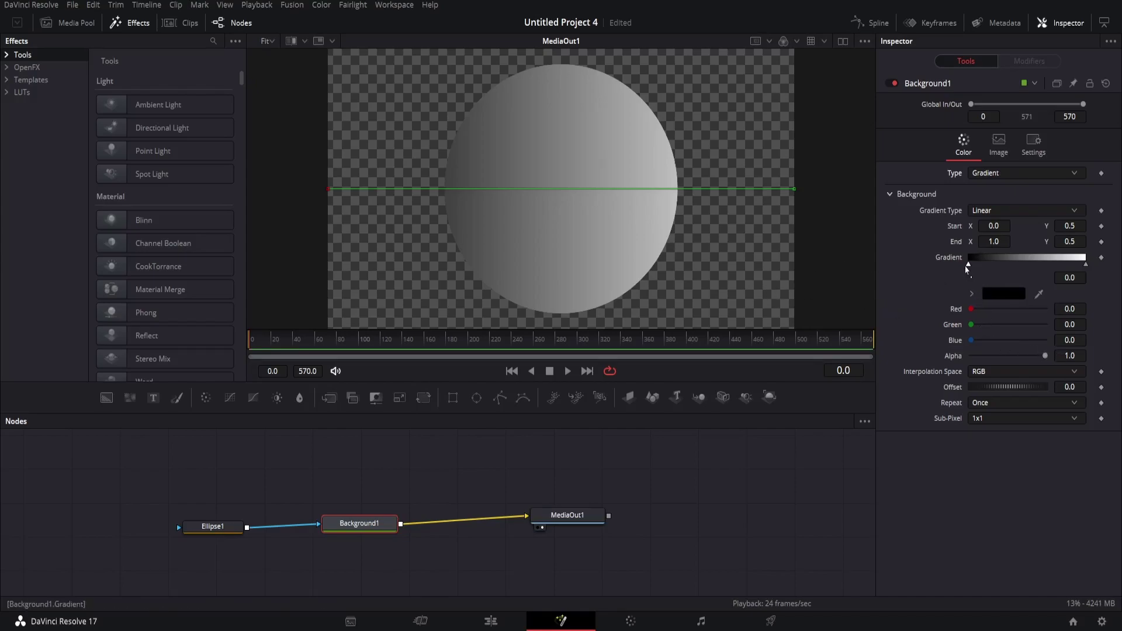
drag(965, 267, 995, 267)
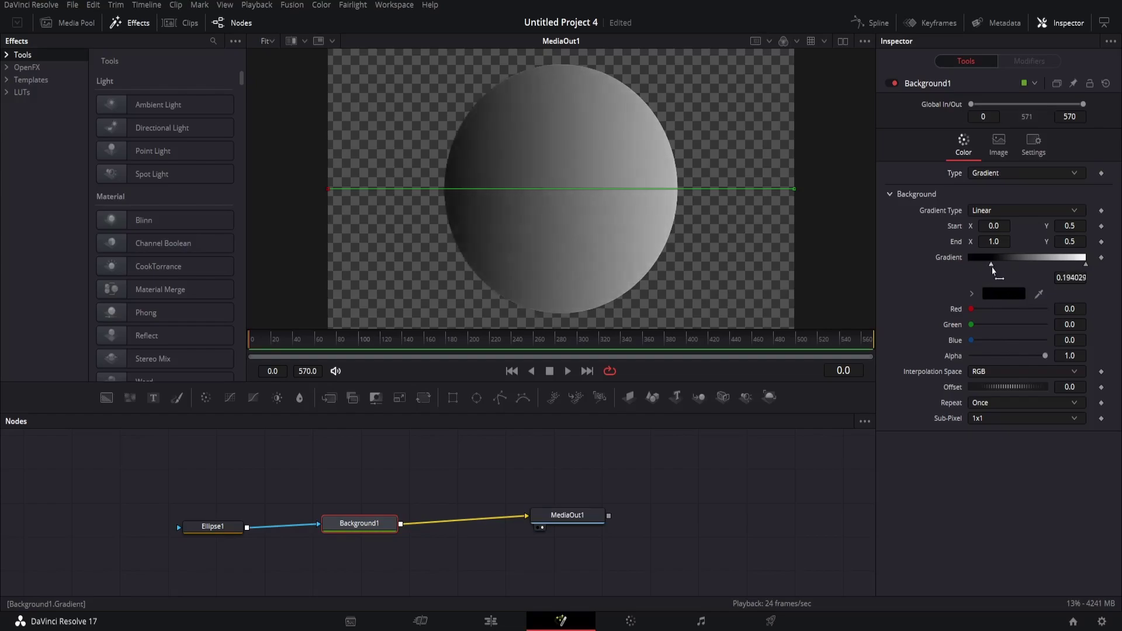
drag(1085, 266, 1059, 269)
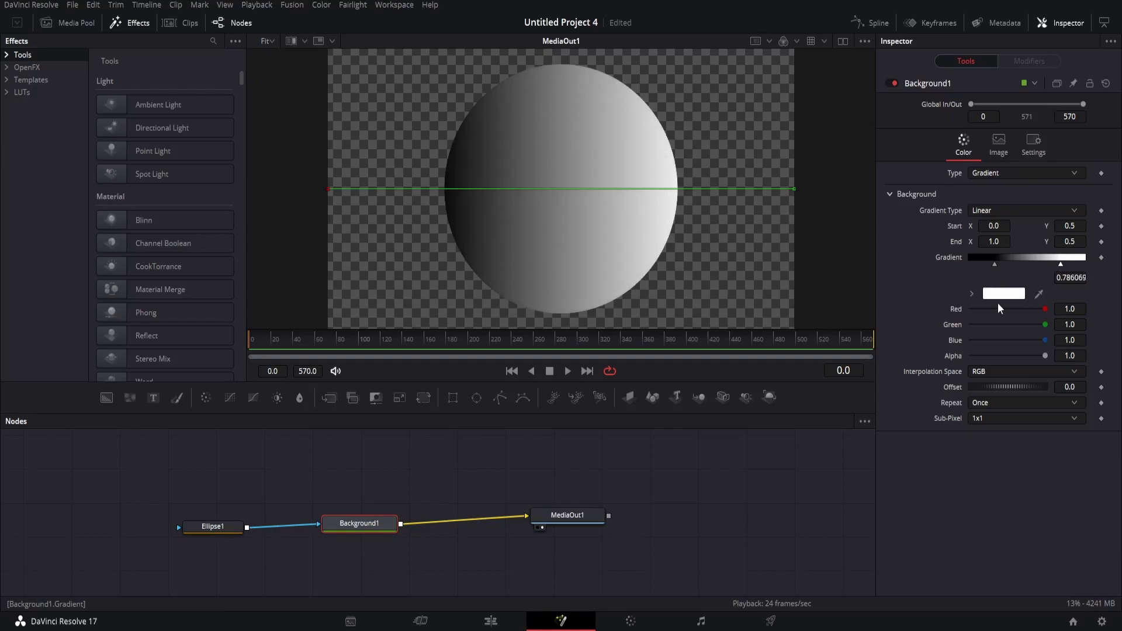
Set the left gradient stop to red #ff0000 and the right stop to yellow #ffff00.
click(995, 264)
click(1004, 294)
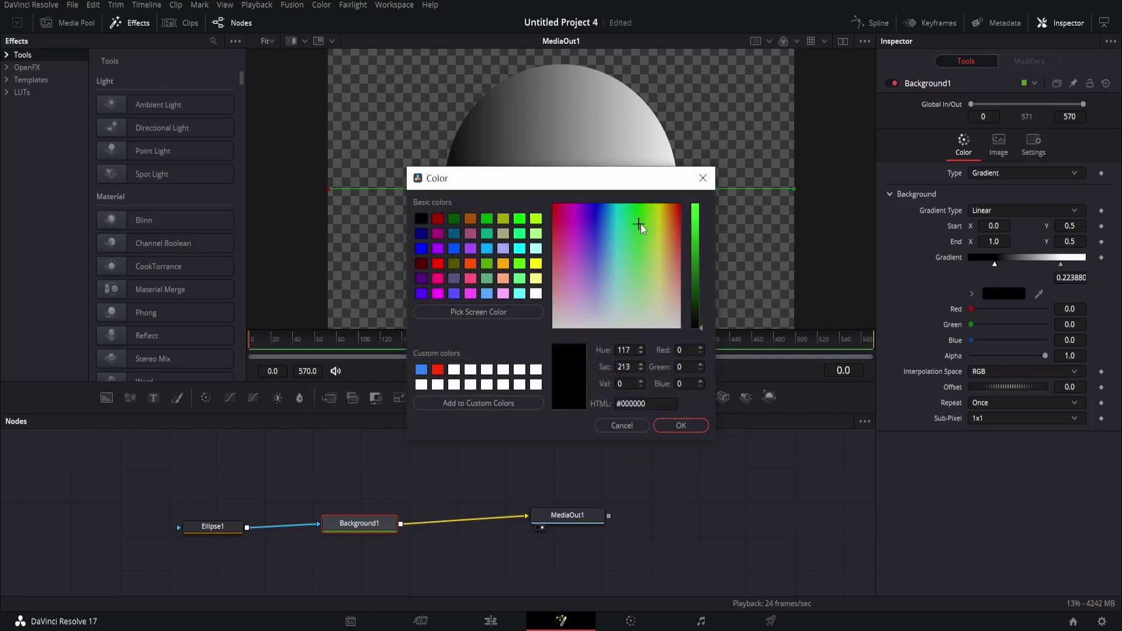
drag(638, 226, 677, 205)
click(695, 208)
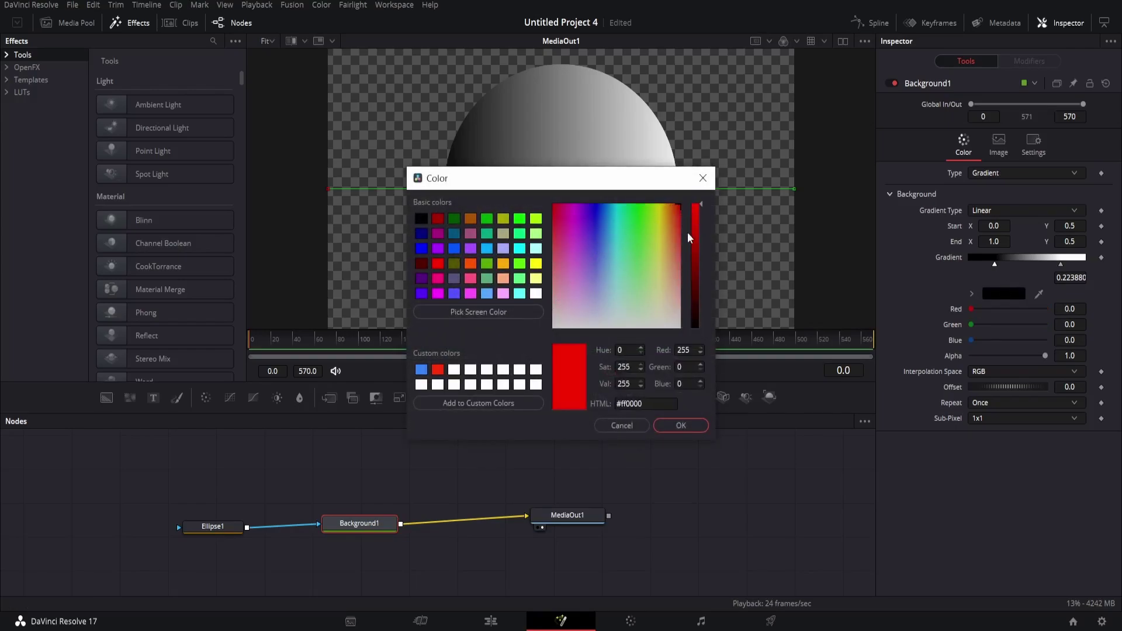
click(681, 426)
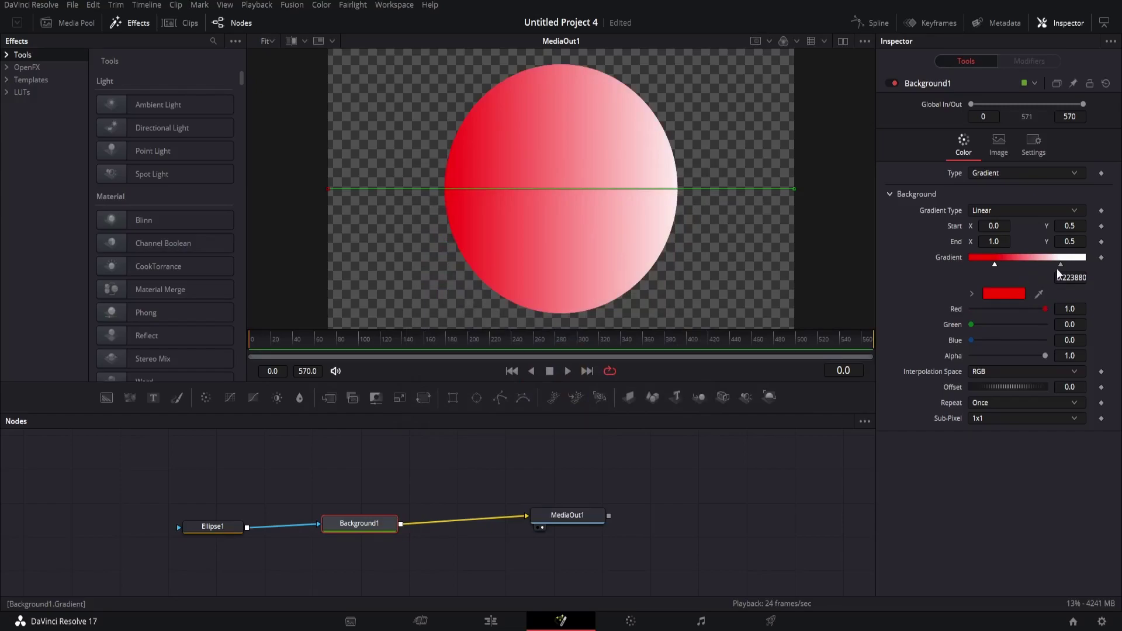
click(1061, 265)
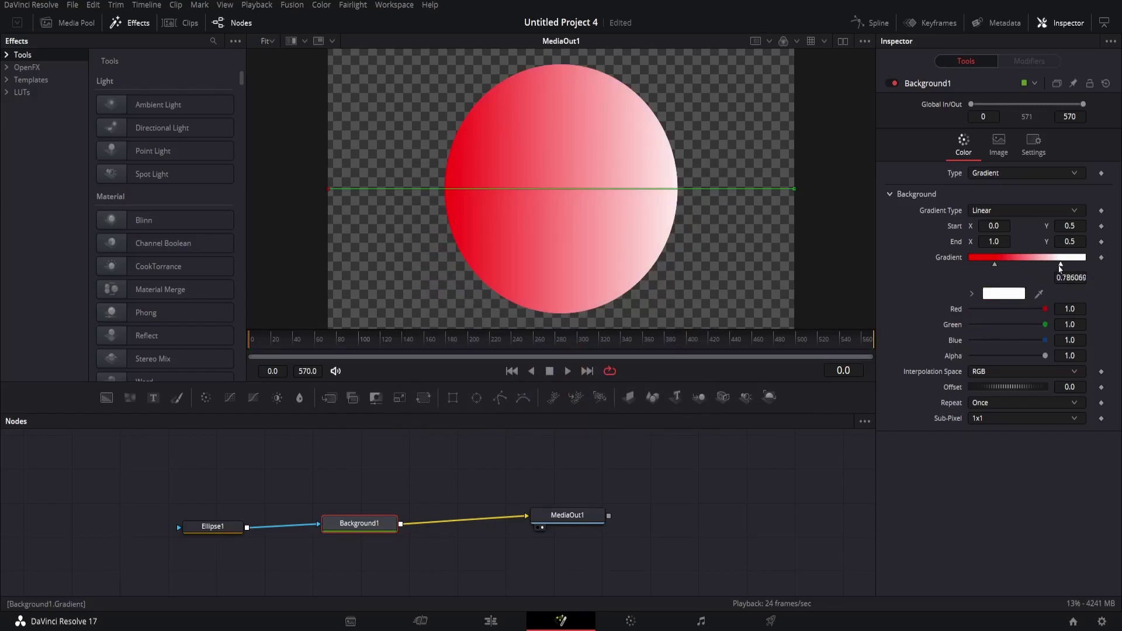
click(1020, 293)
drag(620, 241, 659, 205)
click(681, 426)
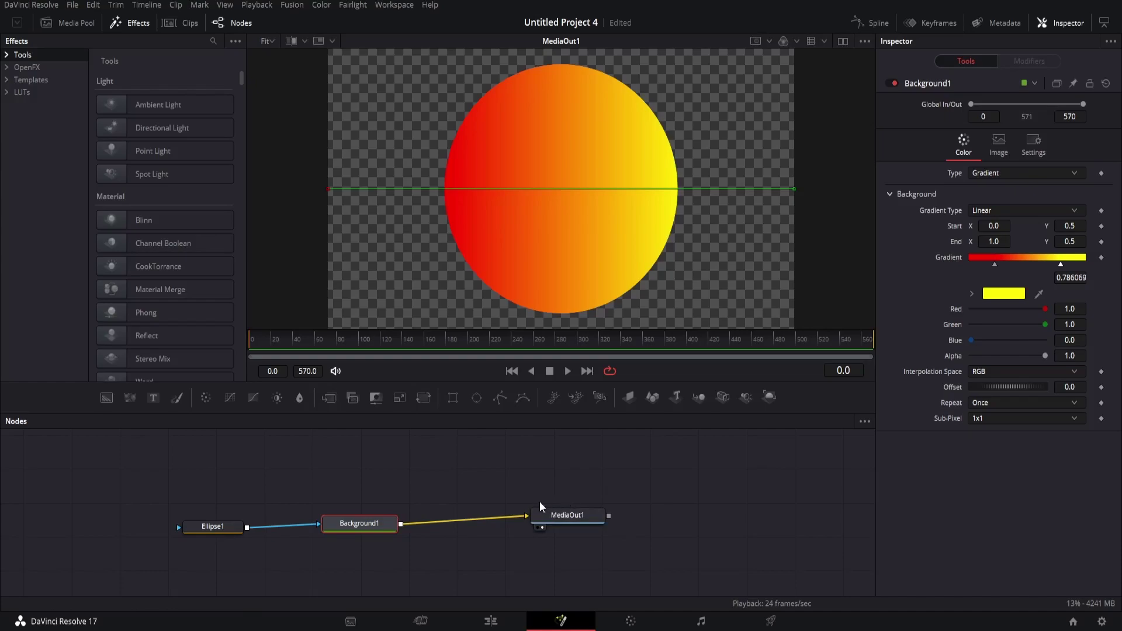
Animate the Gradient with a first keyframe and save the project.
right_click(997, 269)
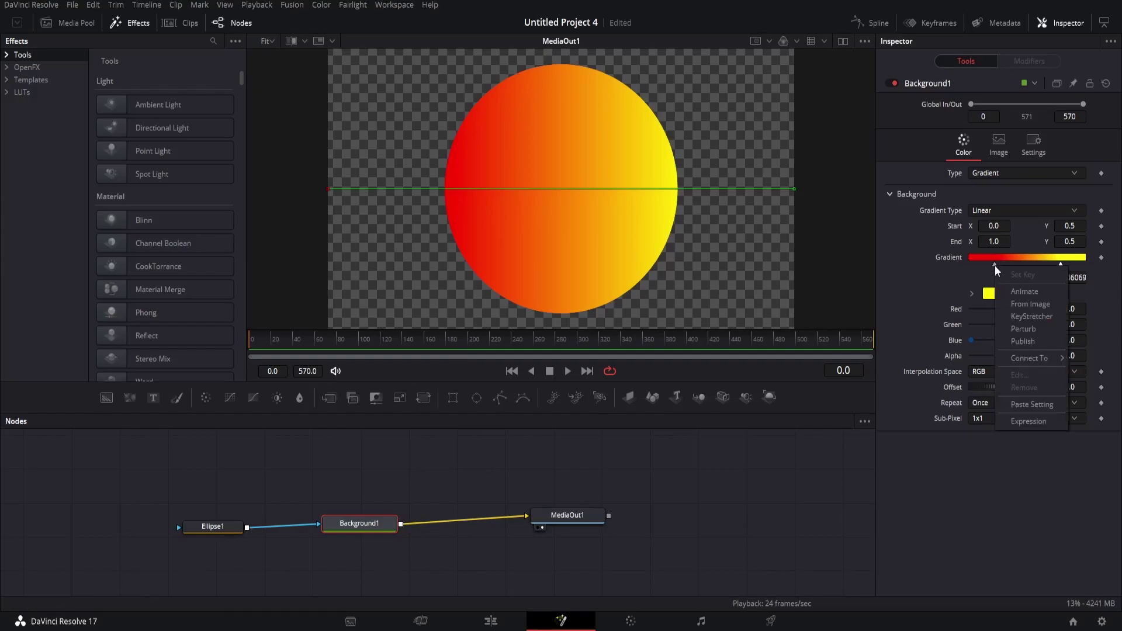
click(1041, 290)
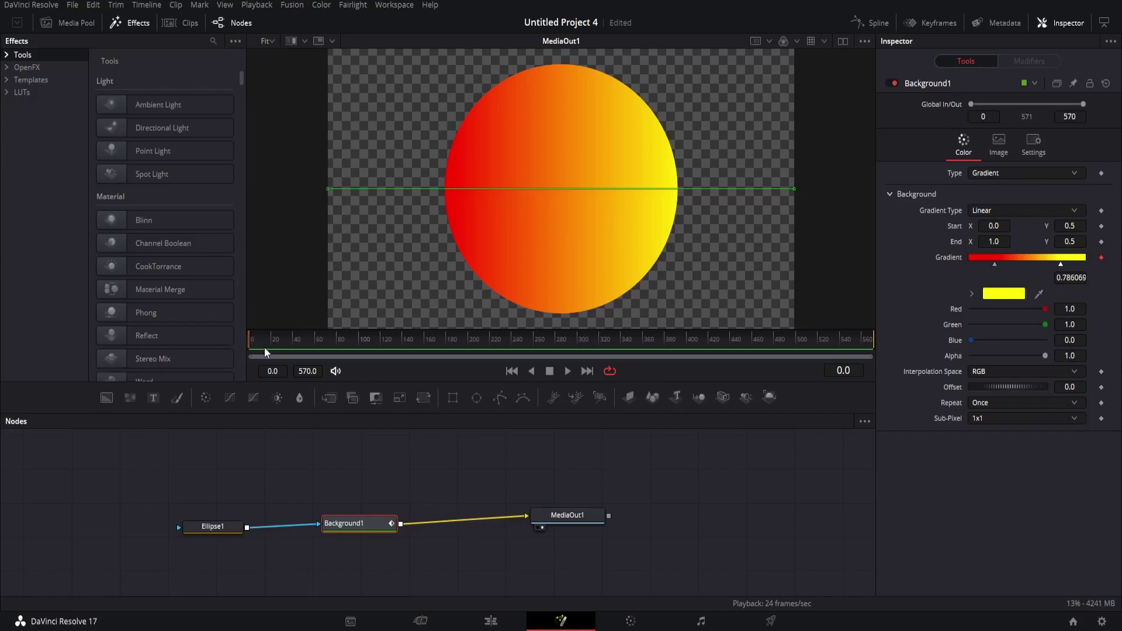
key(ctrl+s)
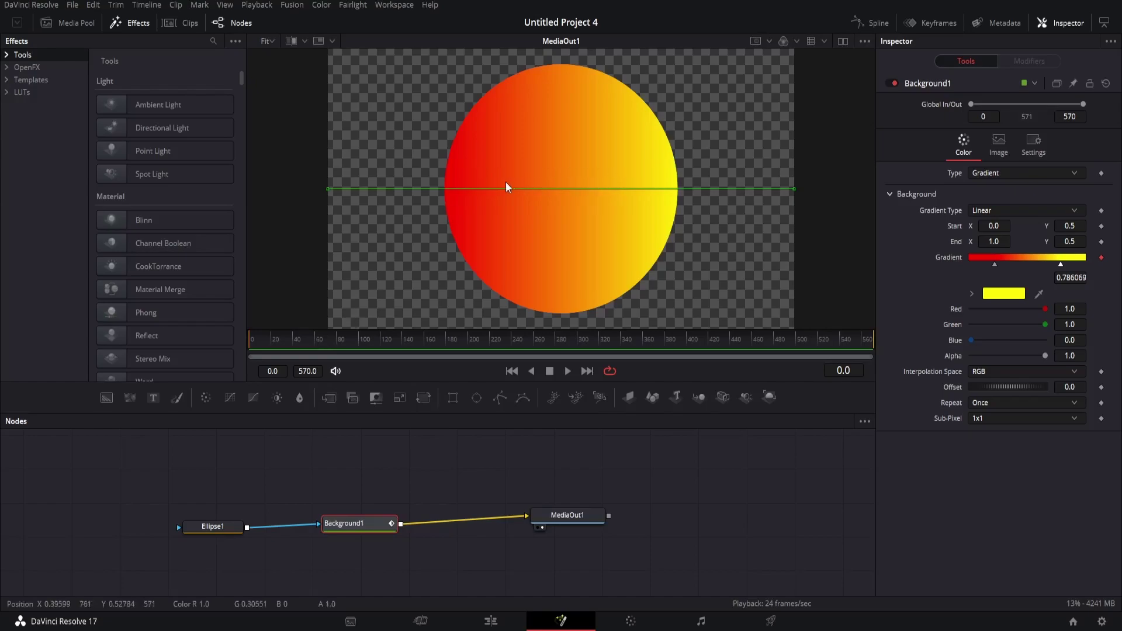
Keyframe the gradient stops at frames 60, 120 and 181, sliding the red and yellow stops.
click(315, 345)
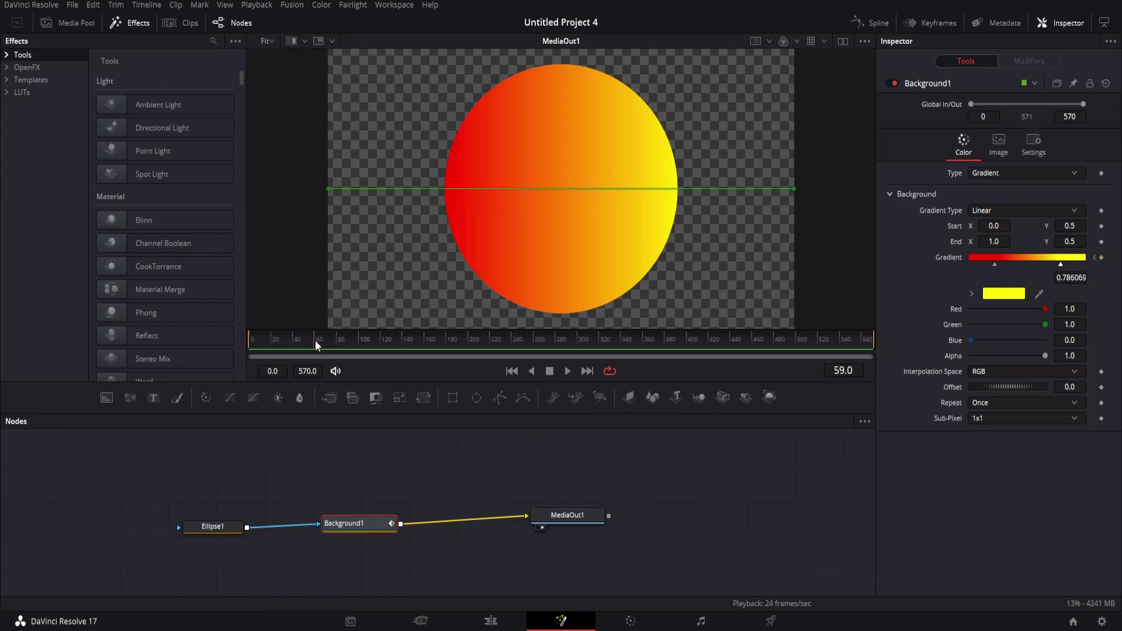
click(316, 345)
drag(995, 268, 1036, 269)
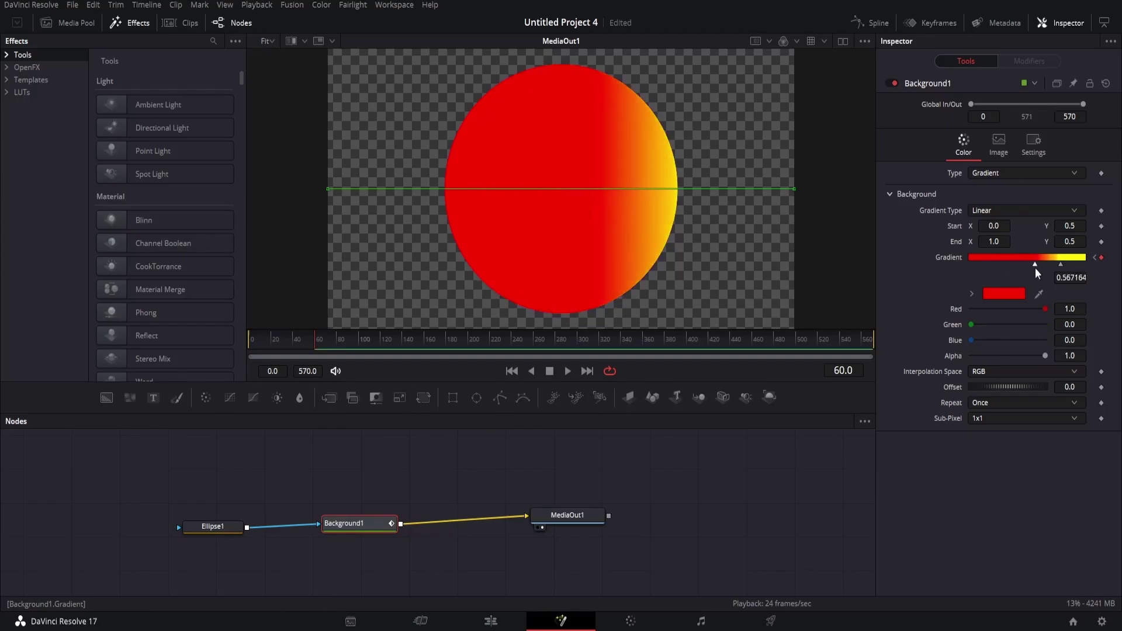
click(381, 339)
drag(1033, 268, 995, 266)
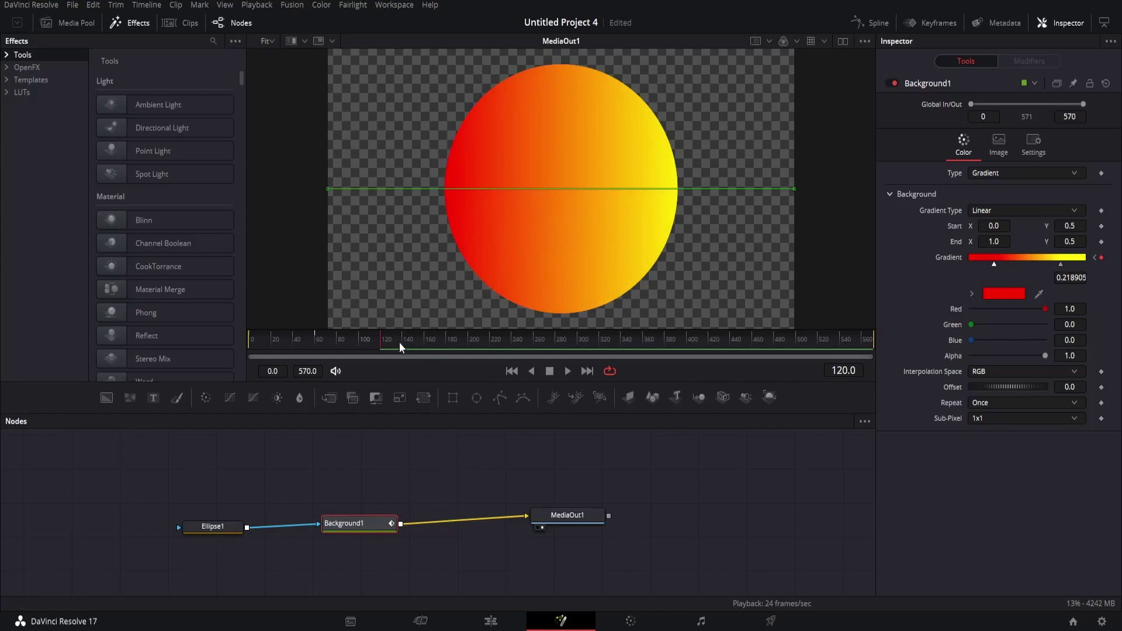
click(446, 336)
click(447, 336)
drag(1060, 268, 1021, 270)
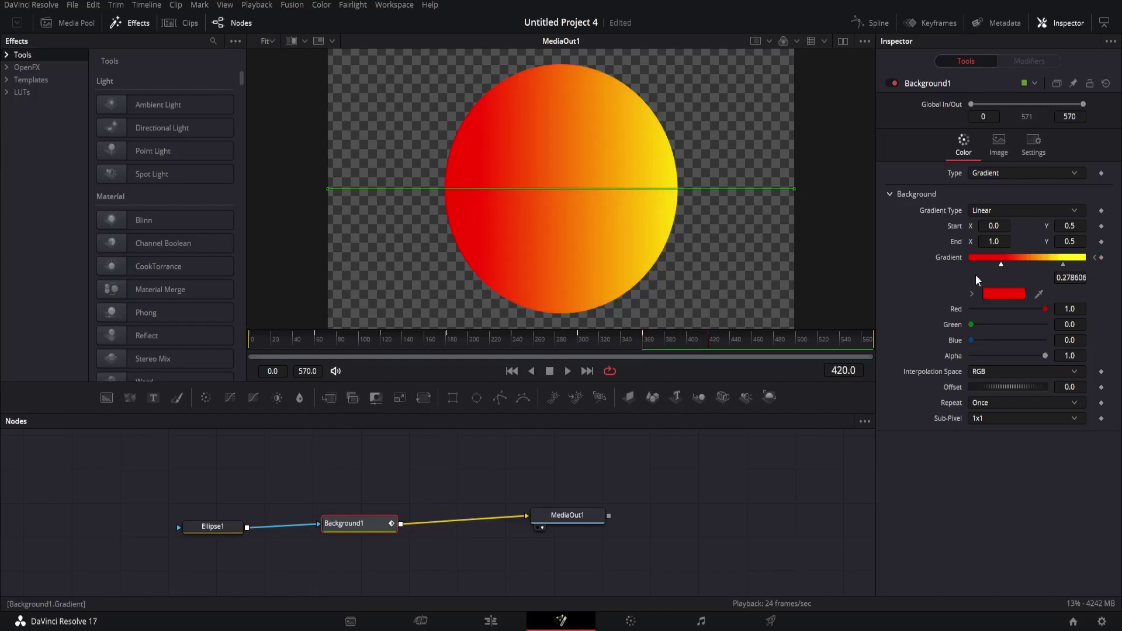
click(1063, 264)
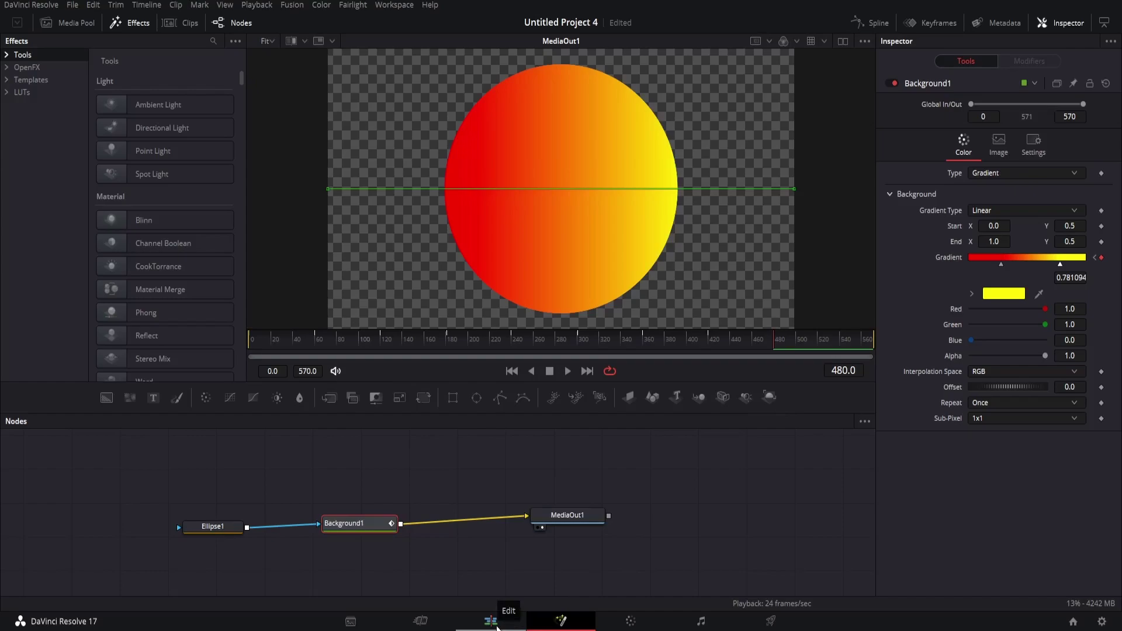
Play back the animated gradient circle clip on the Edit page.
click(491, 621)
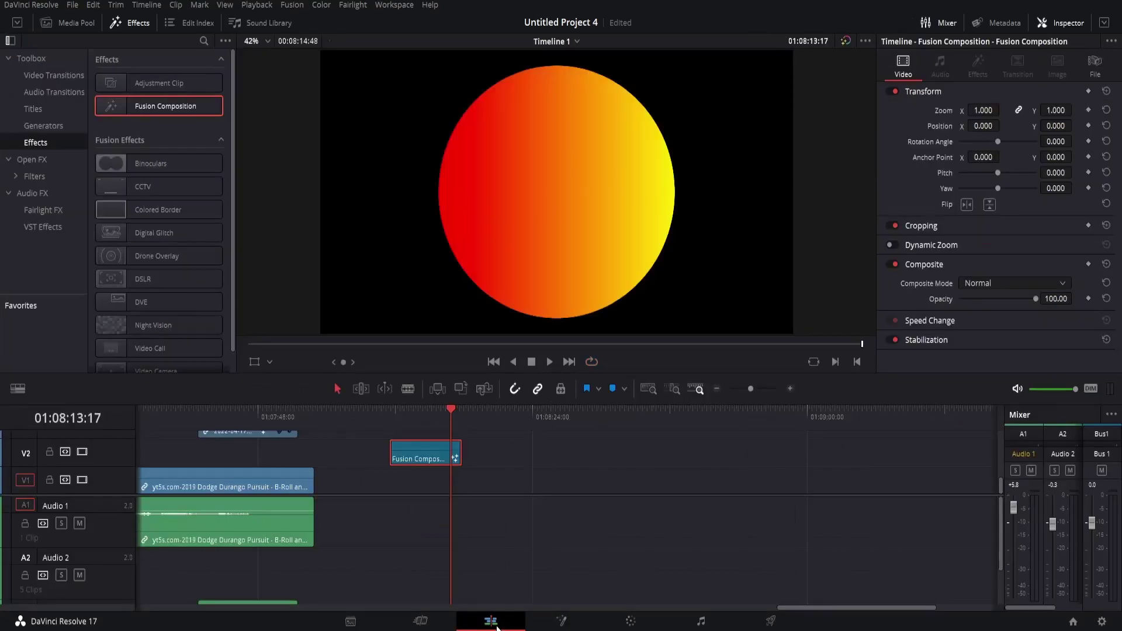
click(389, 416)
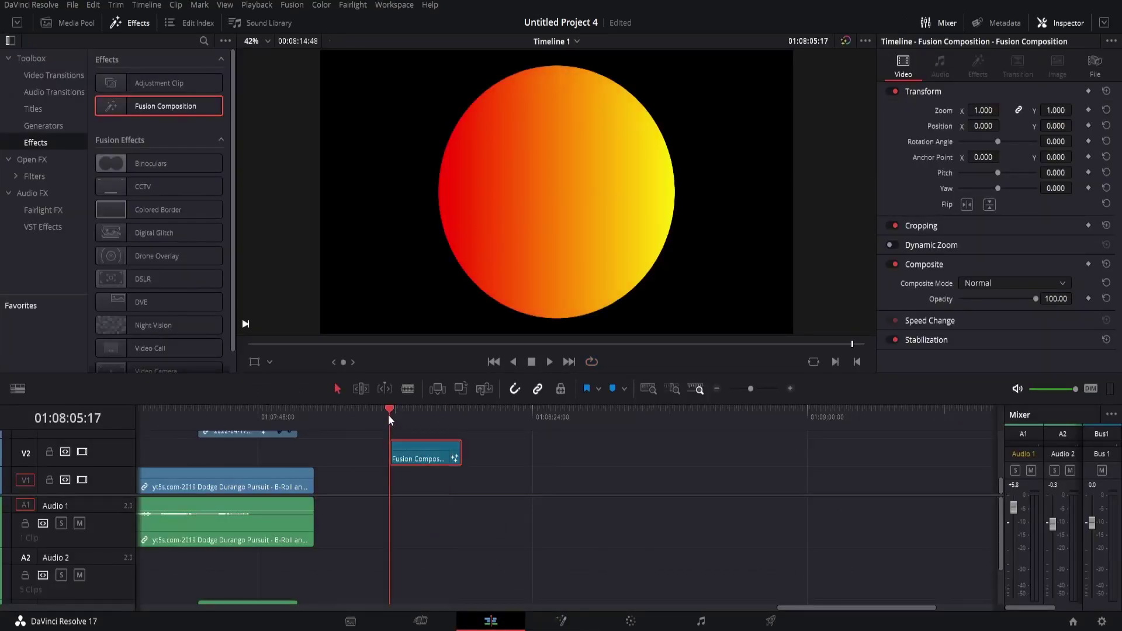
key(space)
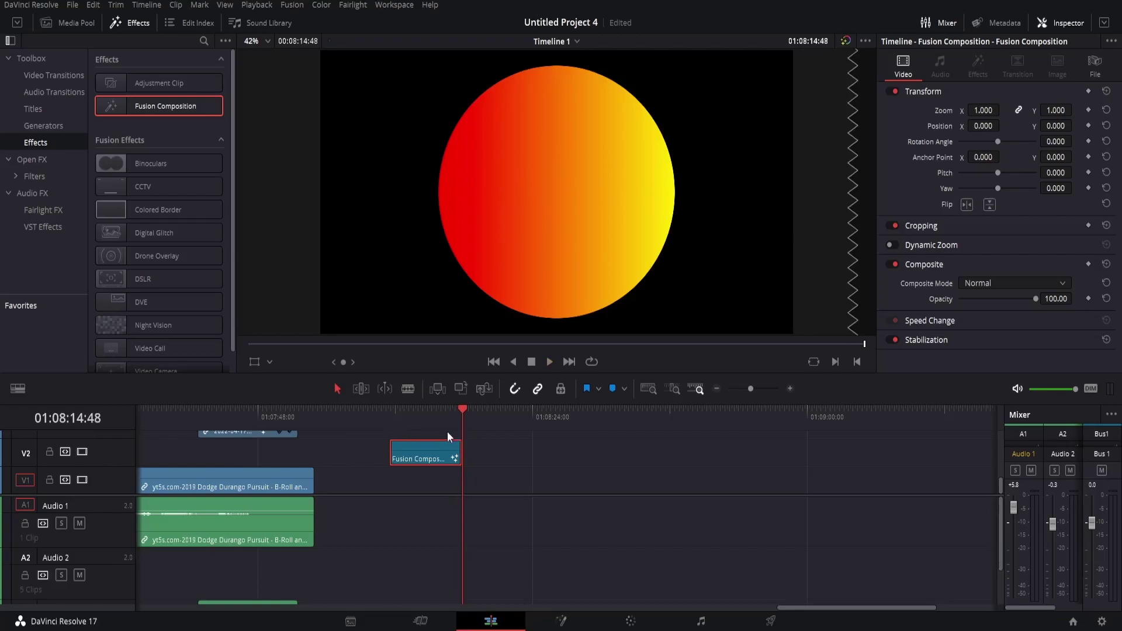
drag(751, 388, 765, 389)
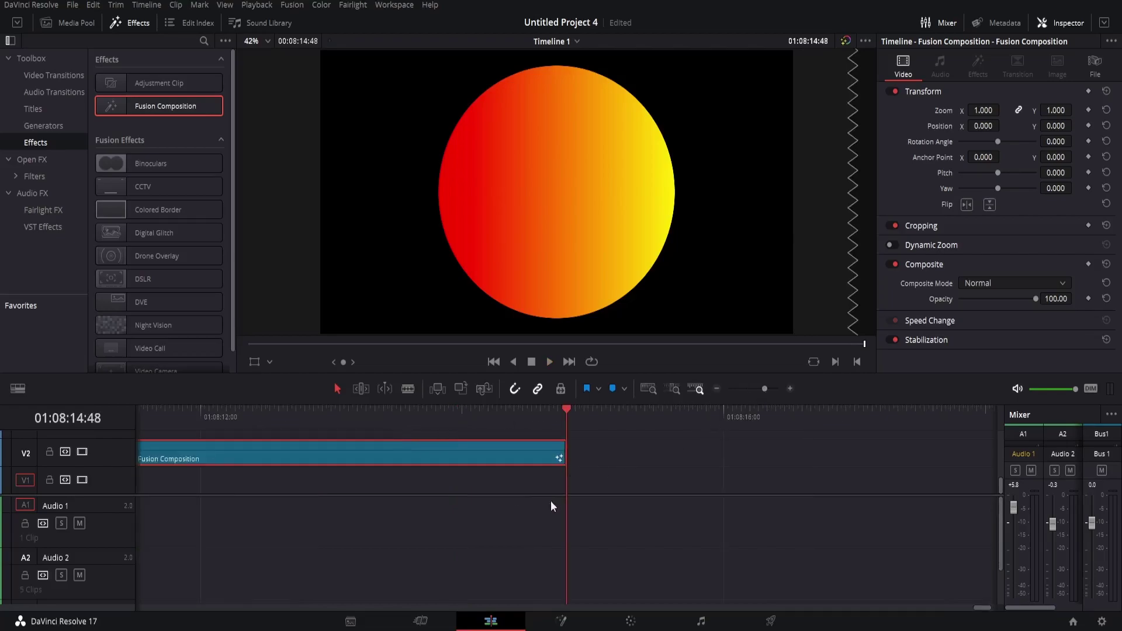
click(754, 388)
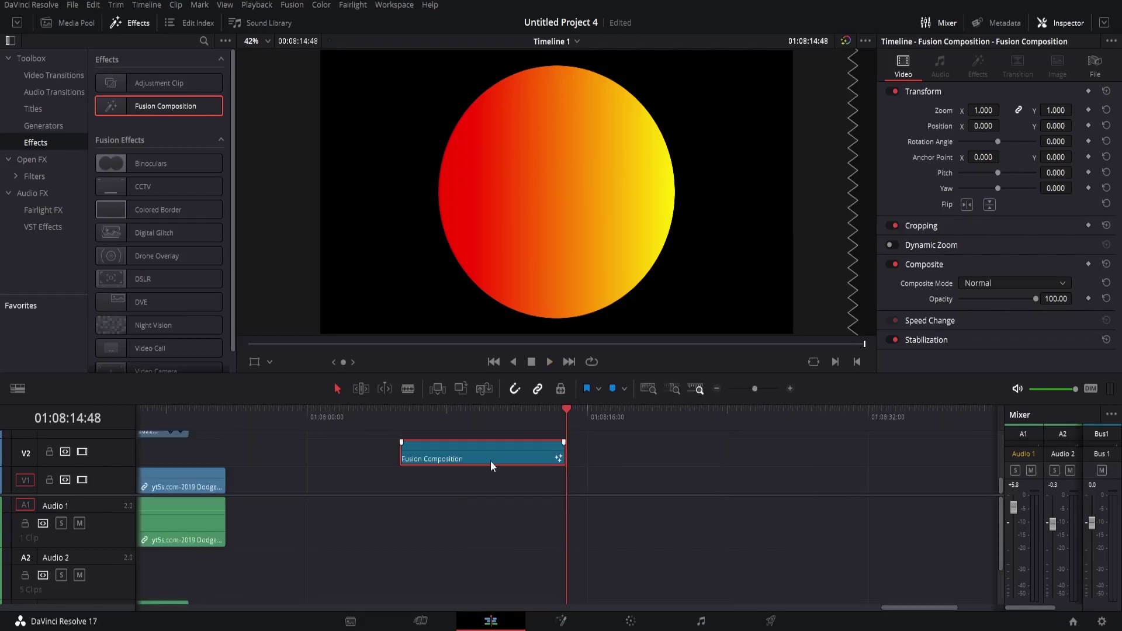
Reposition the circle clip along V2 while zooming the timeline around it.
drag(468, 457, 377, 457)
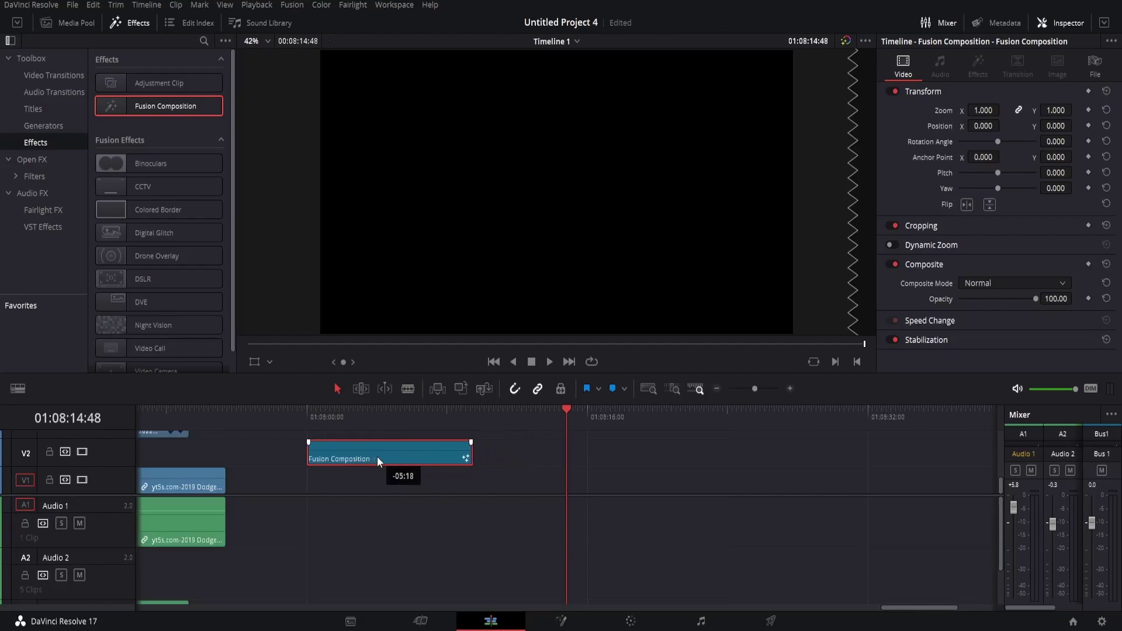
click(305, 424)
click(766, 388)
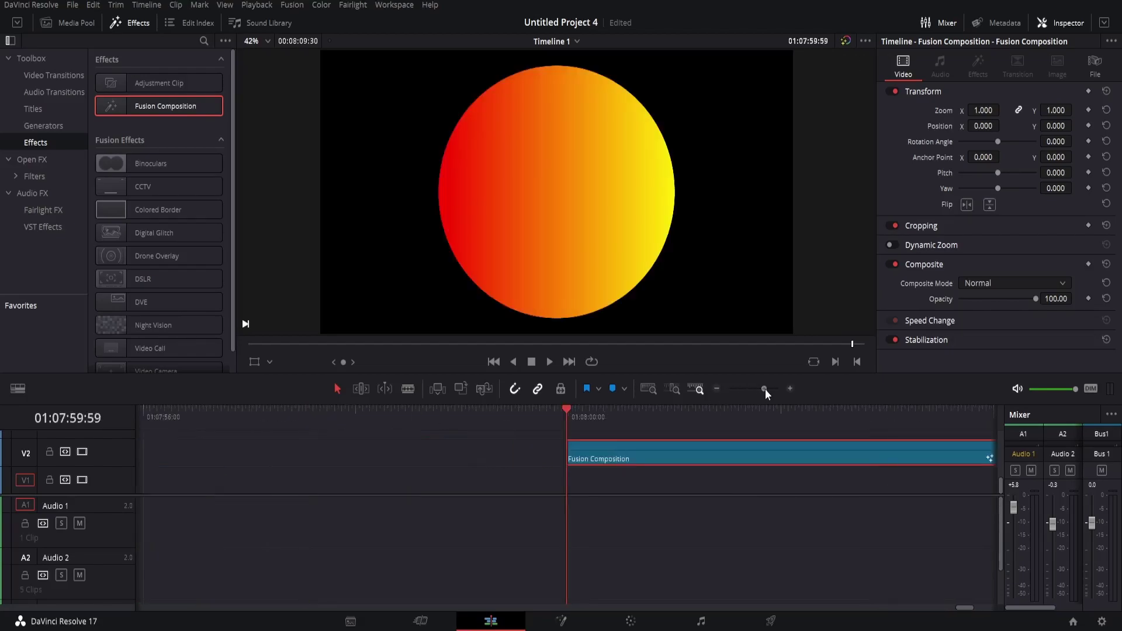
click(756, 388)
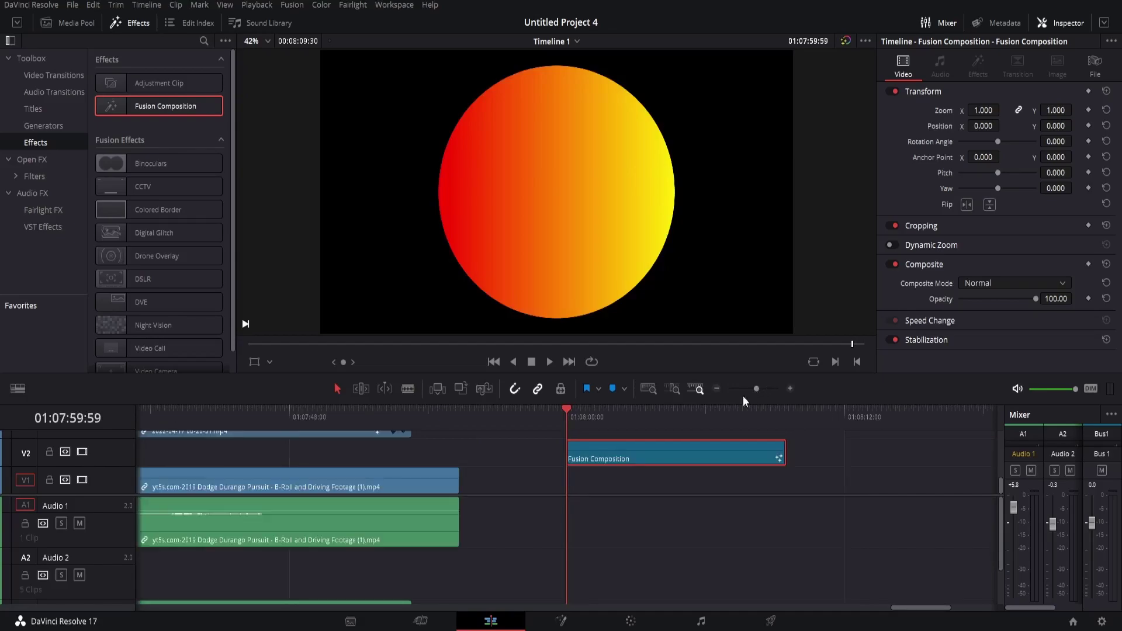
click(776, 388)
drag(668, 458, 903, 461)
click(757, 388)
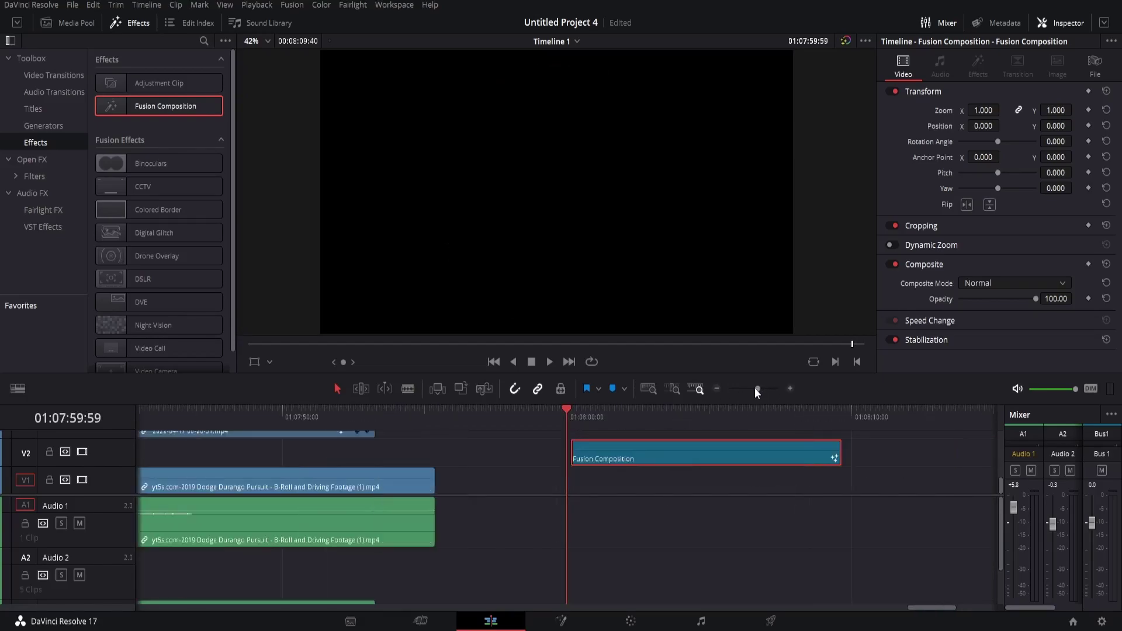
click(784, 409)
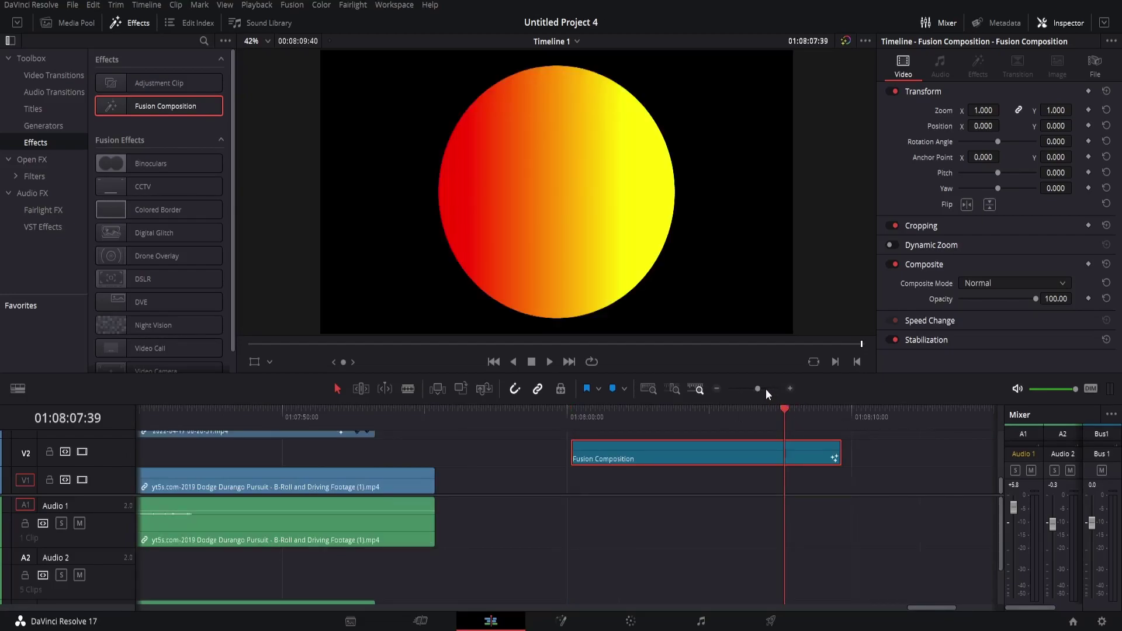
click(765, 389)
Blade the circle clip at 01:08:08 and delete the tail piece.
click(621, 412)
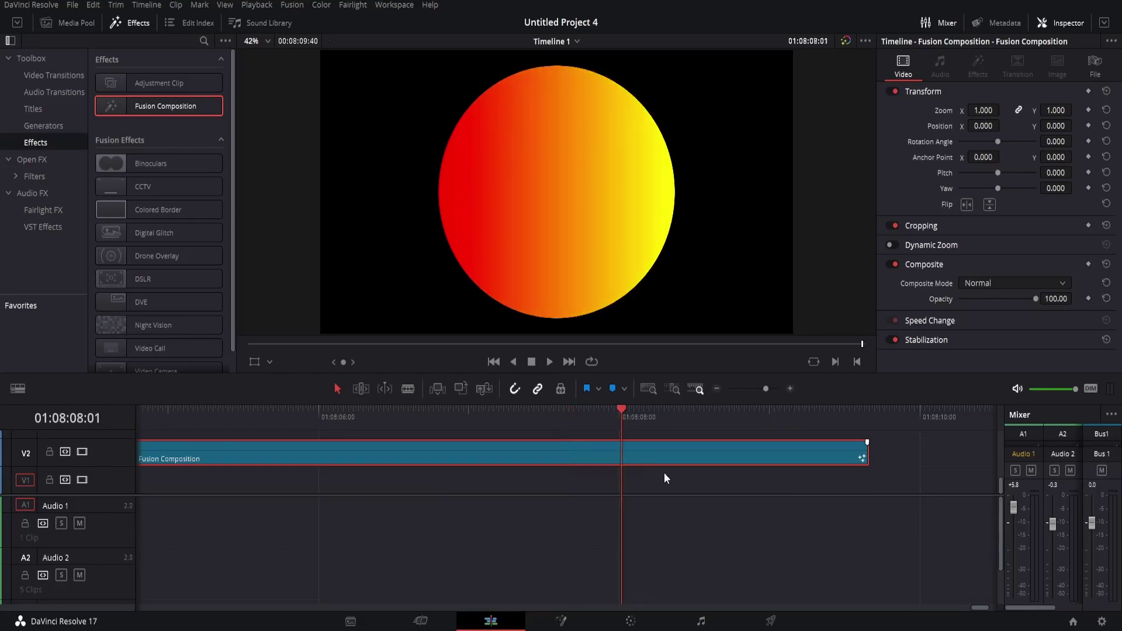
key(Left)
key(ctrl+b)
click(683, 451)
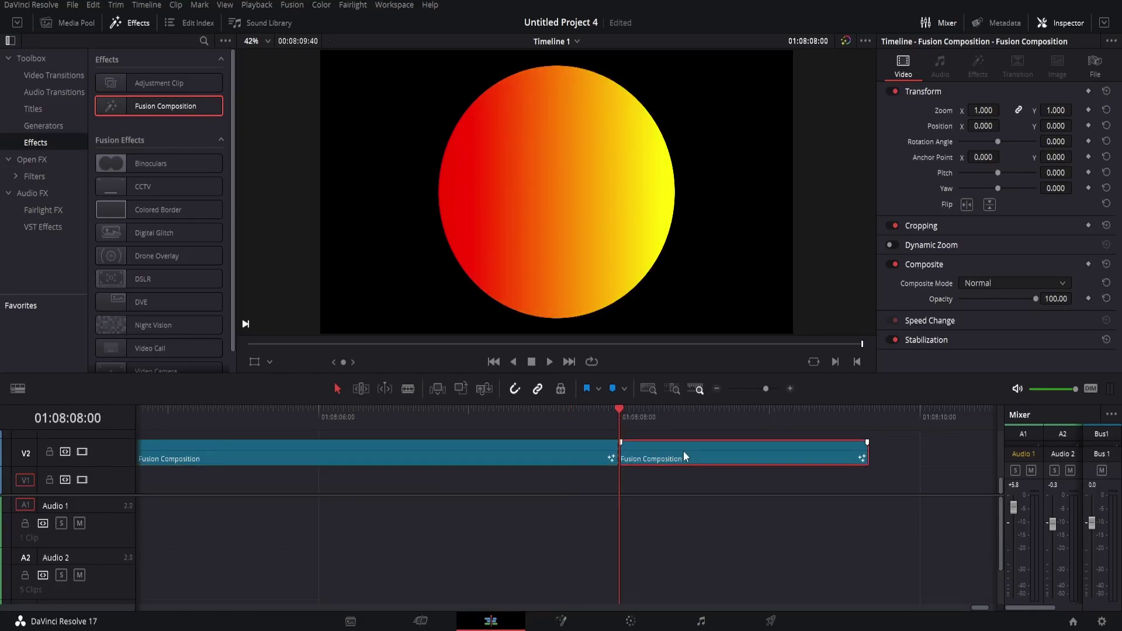
key(Delete)
drag(752, 388, 736, 390)
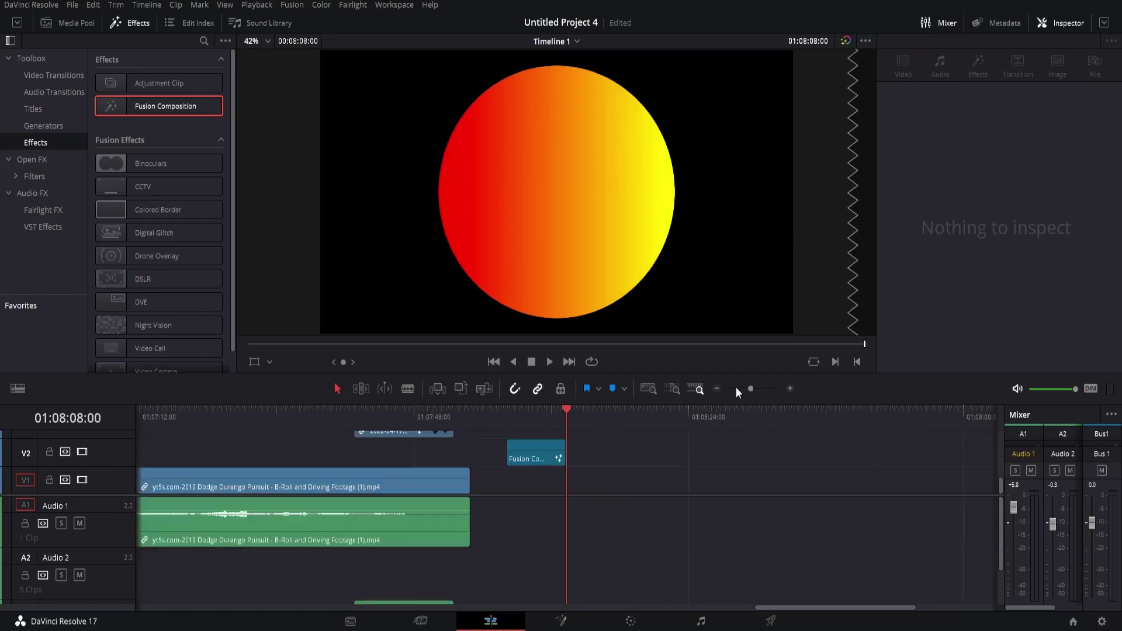
Move the gradient circle over the webcam section and set Zoom 0.520, Position 648, -288.
drag(528, 457, 371, 411)
click(363, 411)
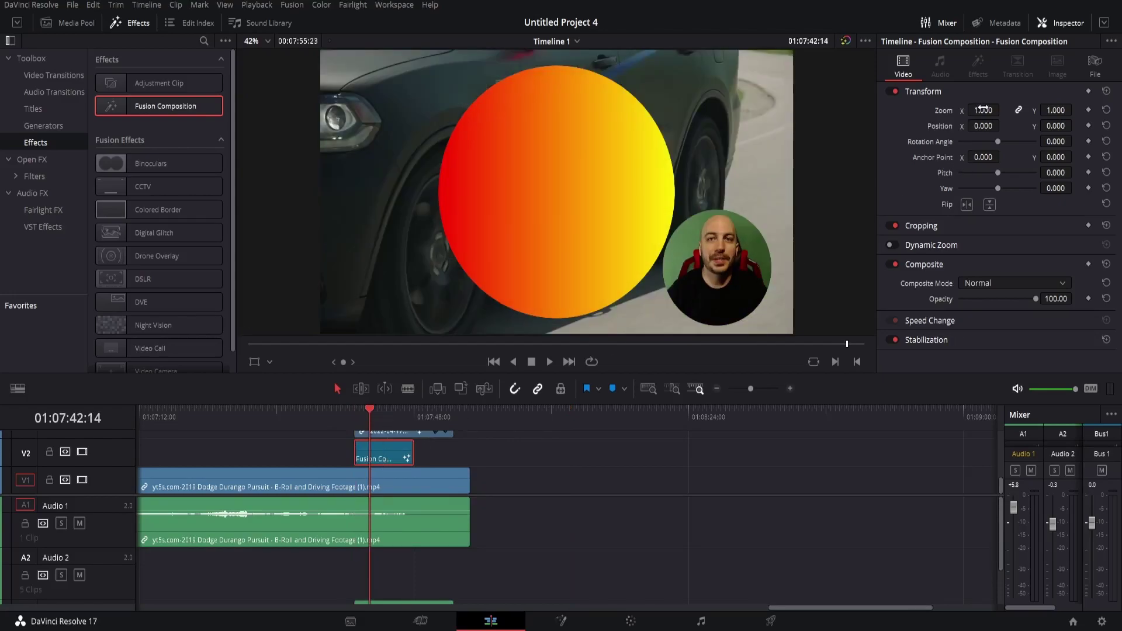
mouse_move(983, 110)
mouse_down()
mouse_move(949, 110)
mouse_move(1002, 110)
mouse_move(1003, 125)
mouse_move(1032, 126)
mouse_move(984, 129)
mouse_up()
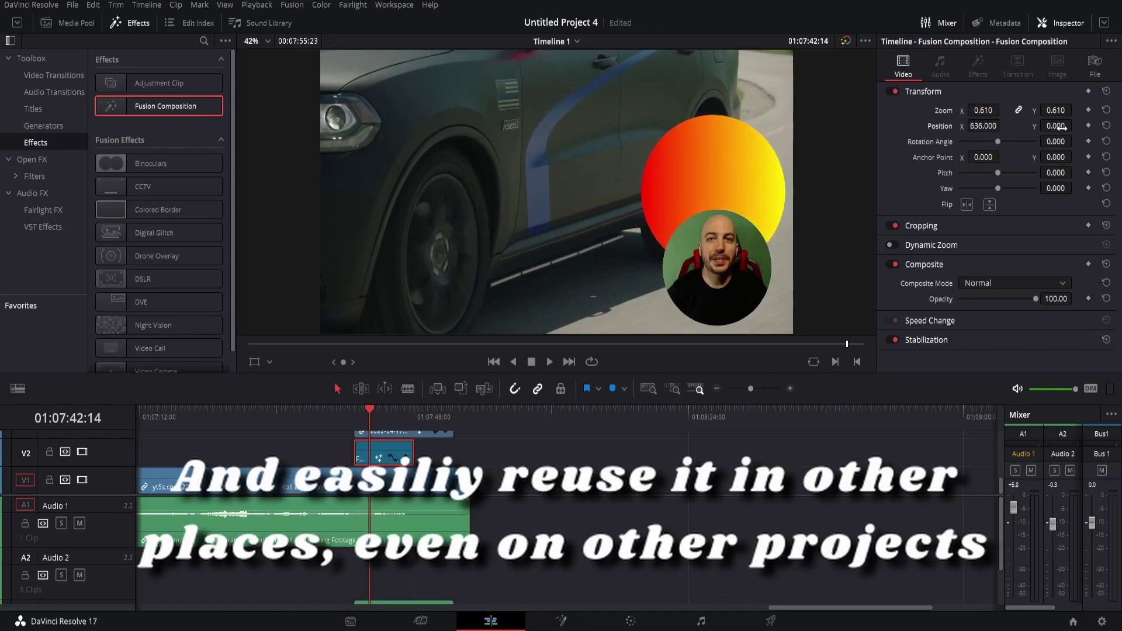
mouse_move(1061, 126)
mouse_down()
mouse_move(1010, 127)
mouse_move(1059, 126)
mouse_up()
drag(983, 126, 989, 125)
drag(983, 109, 1049, 127)
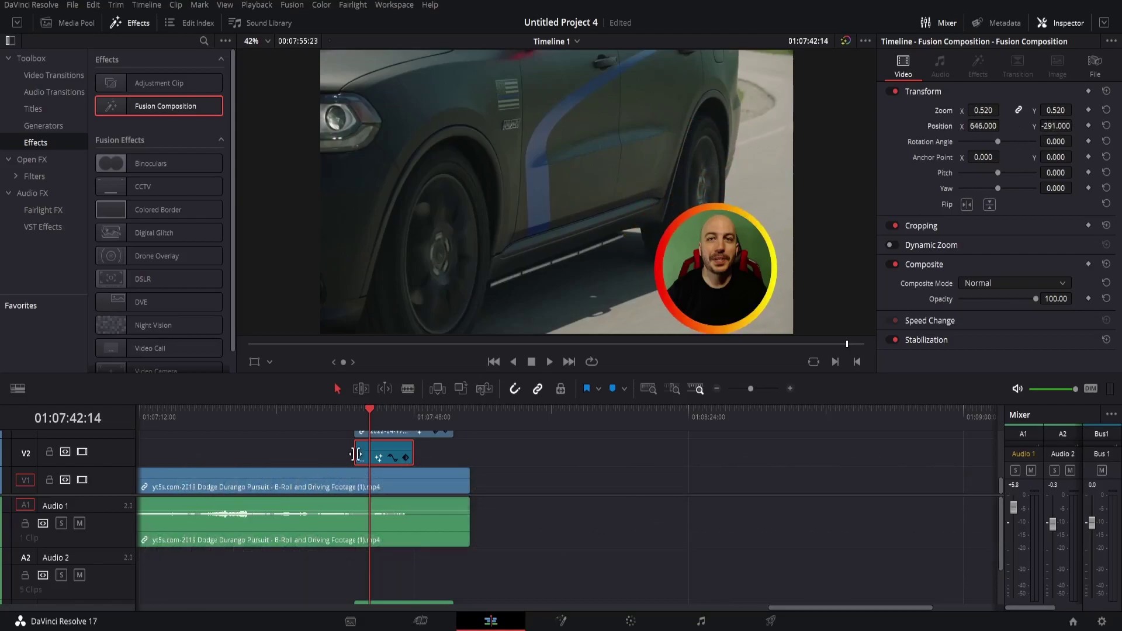
click(356, 412)
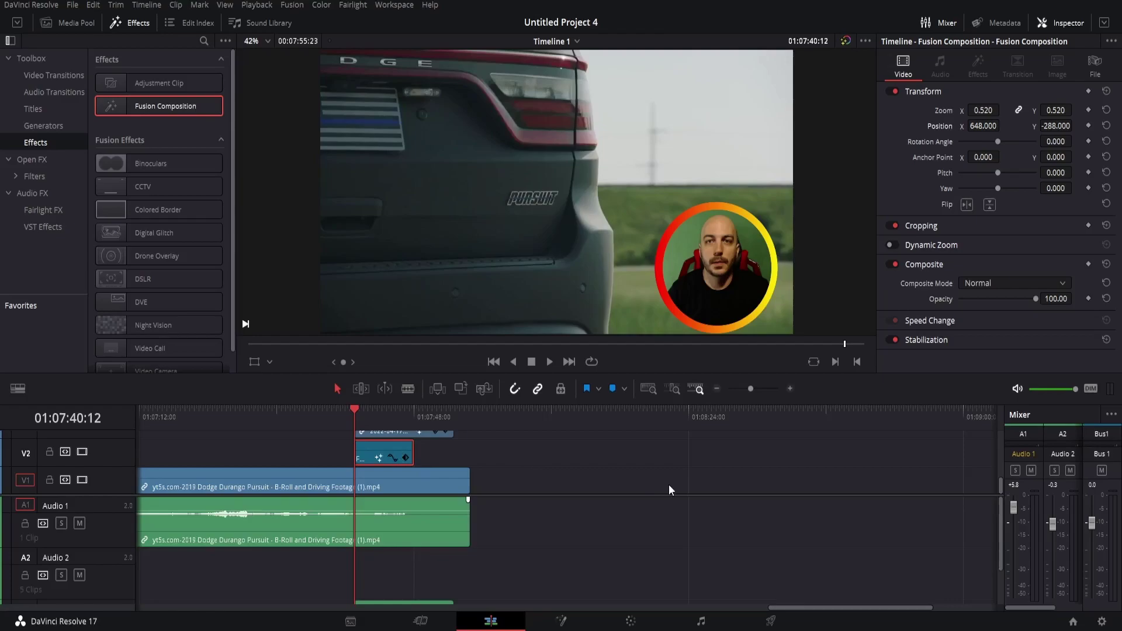
Preview the ring, then paste a second copy of the ring clip right after the first on V2.
key(space)
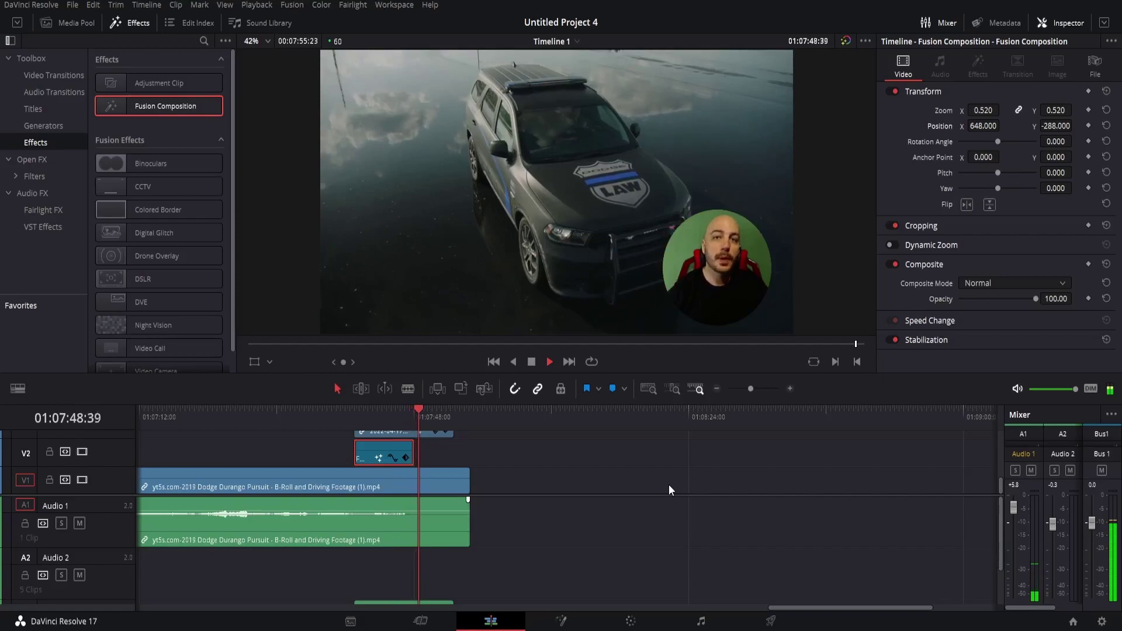
key(space)
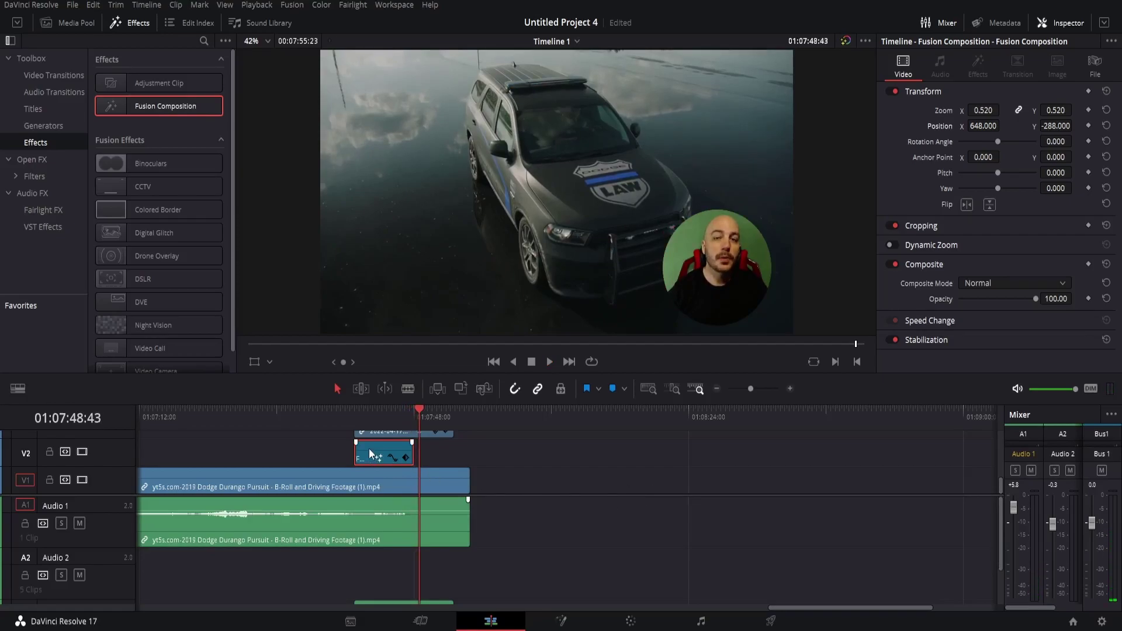
click(531, 469)
click(388, 450)
click(415, 416)
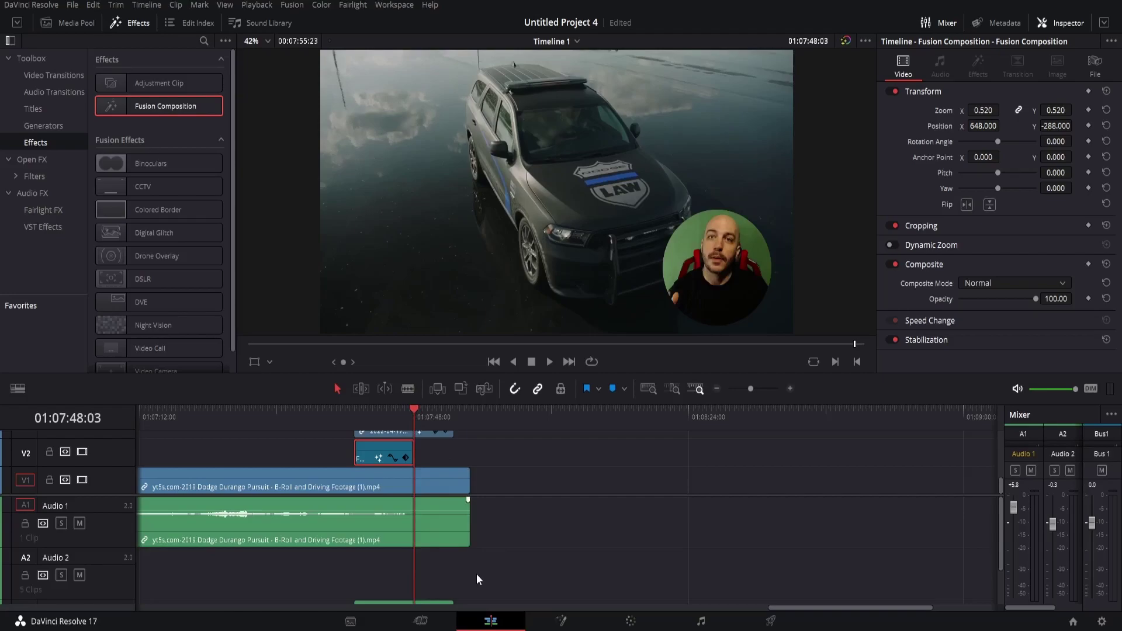
key(ctrl+v)
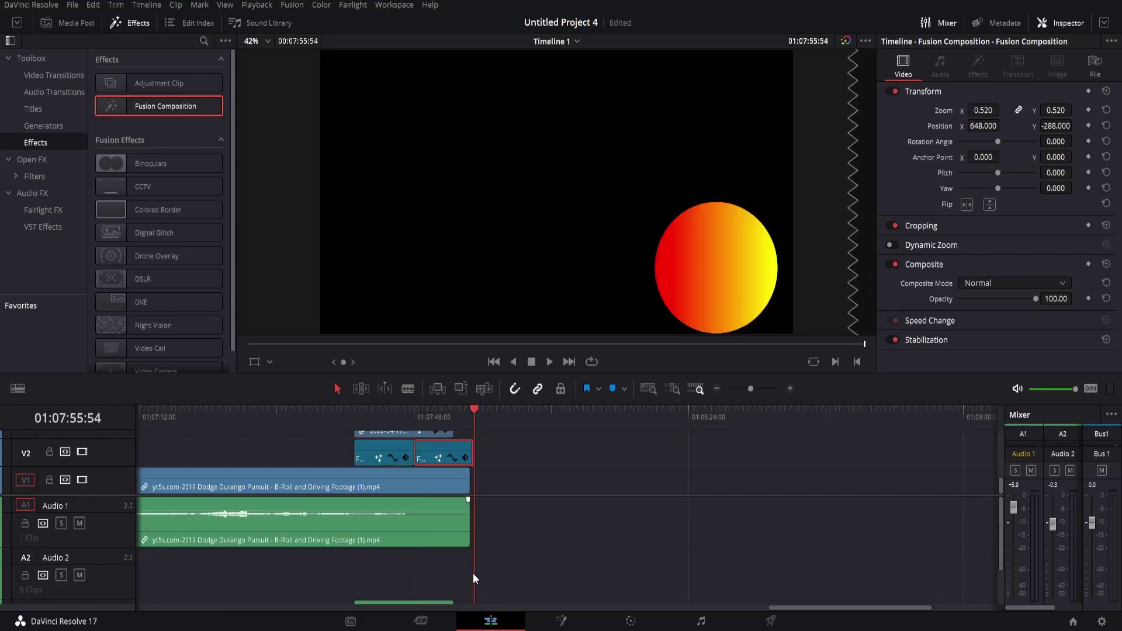
click(427, 418)
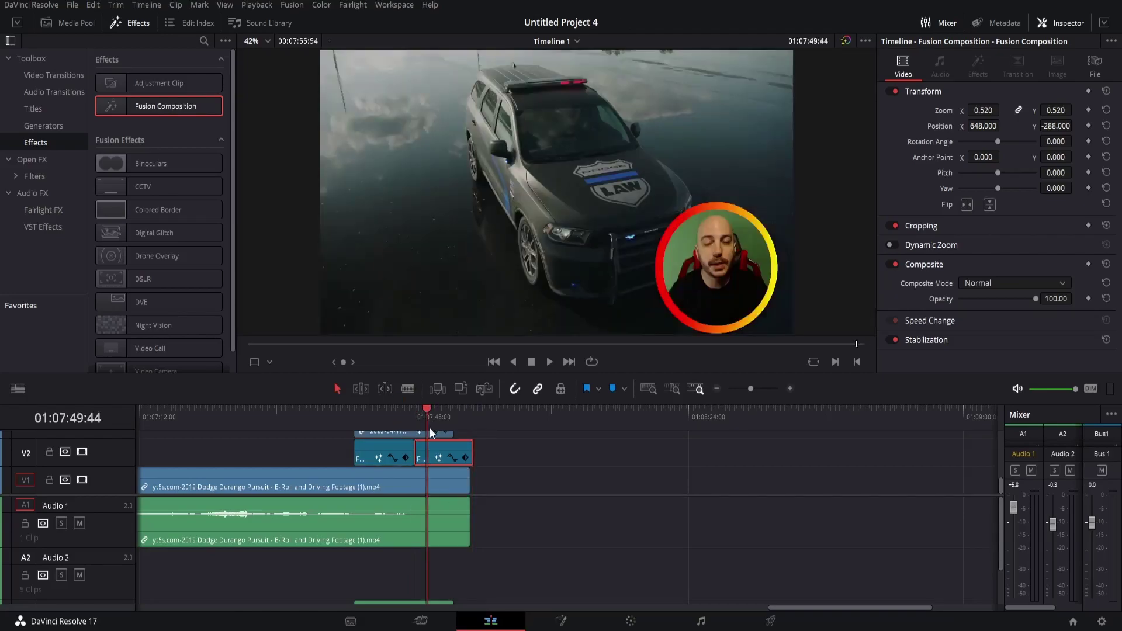
click(403, 414)
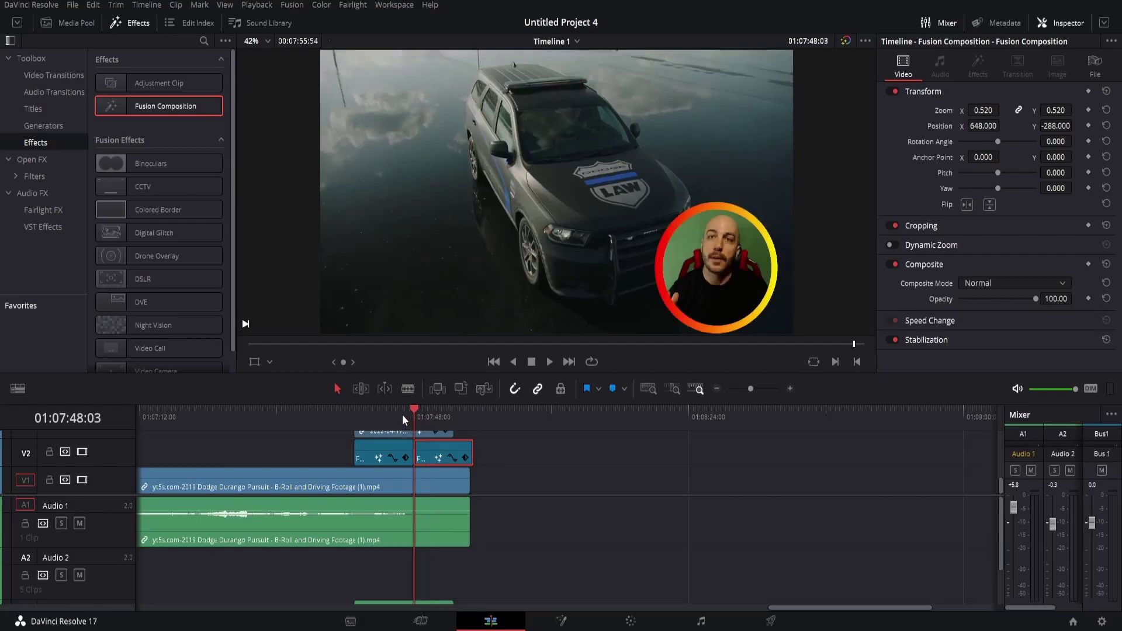
Paste eight more copies of the ring clip end to end along V2.
key(space)
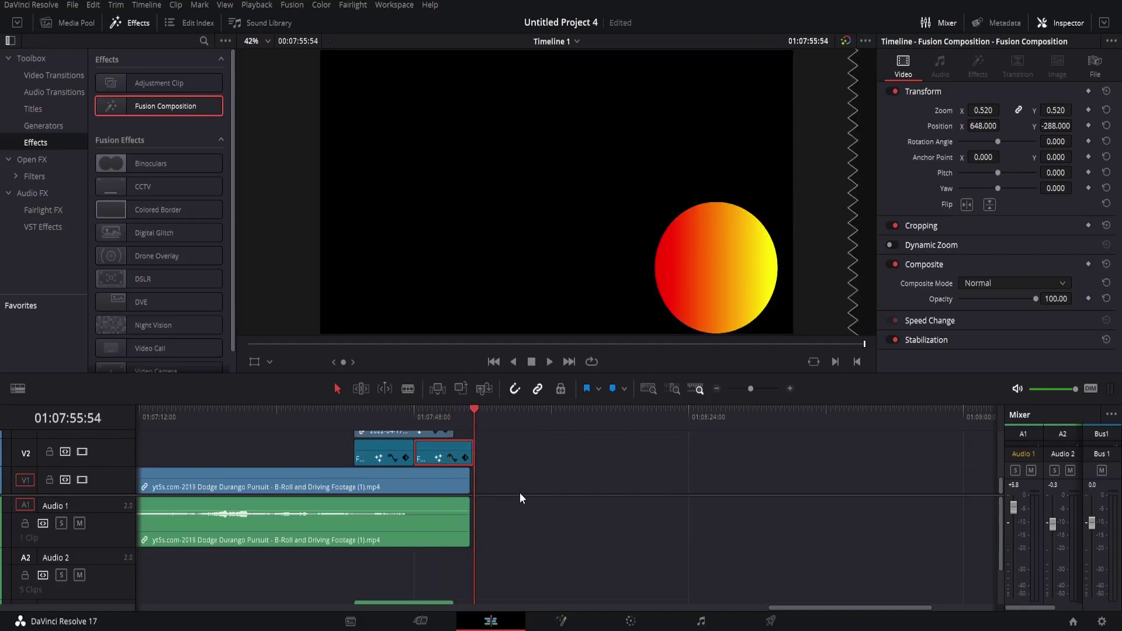
key(F12)
key(F12)
key(F12)
key(F12)
key(F12)
key(F12)
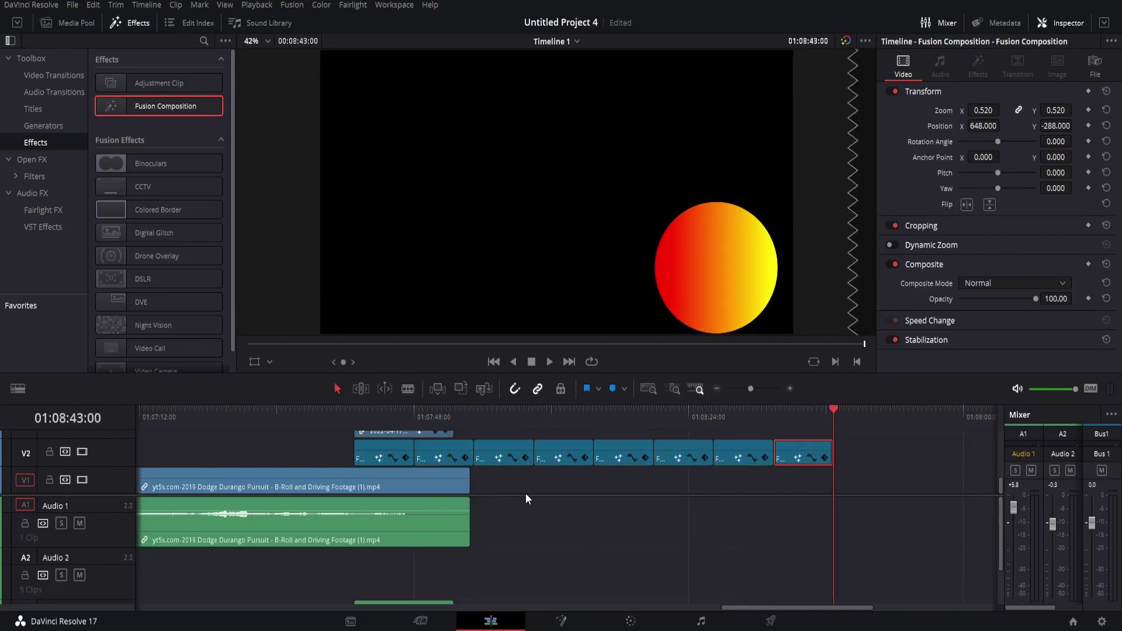
key(F12)
key(F12)
click(387, 415)
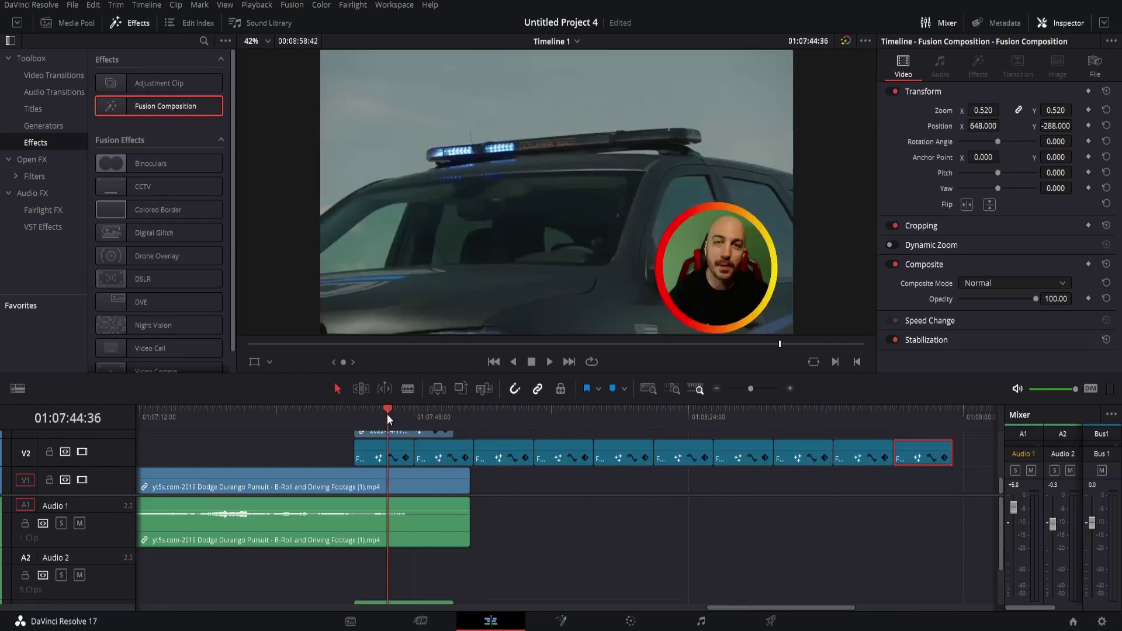